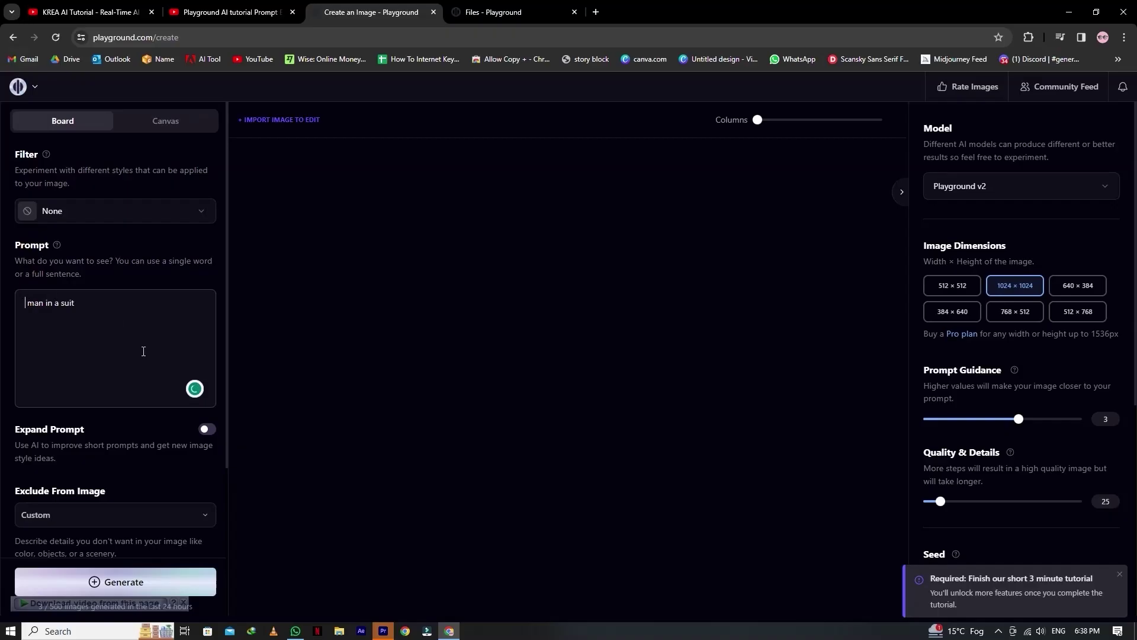
Generate images for the prompt 'man in a suit' and scroll up through the results
left_click(126, 583)
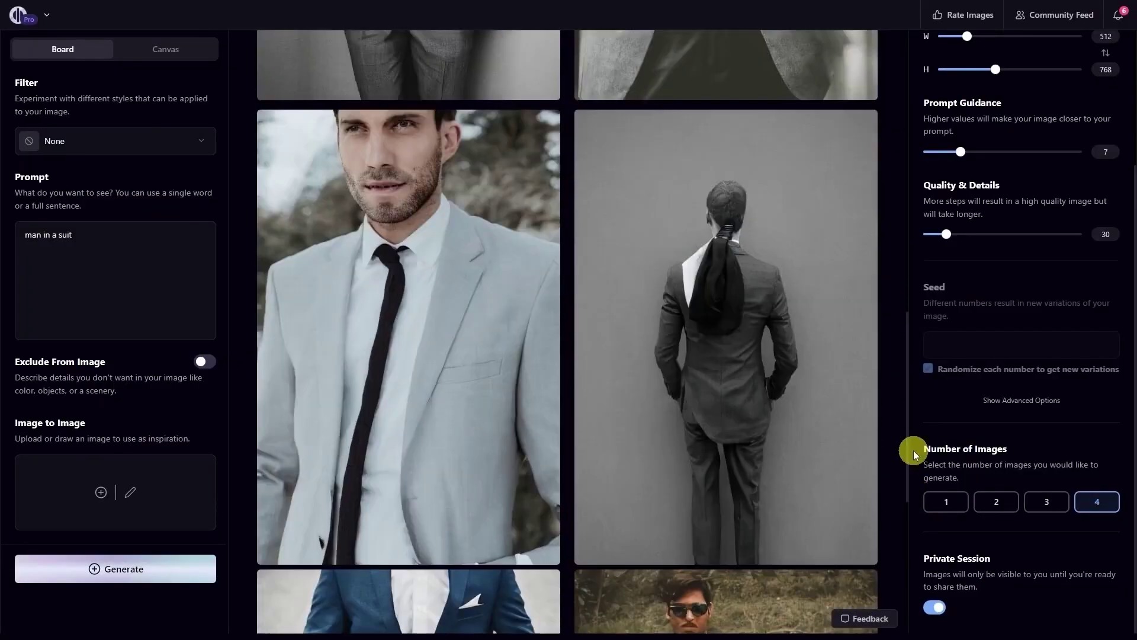
scroll(817, 456, "up", 5)
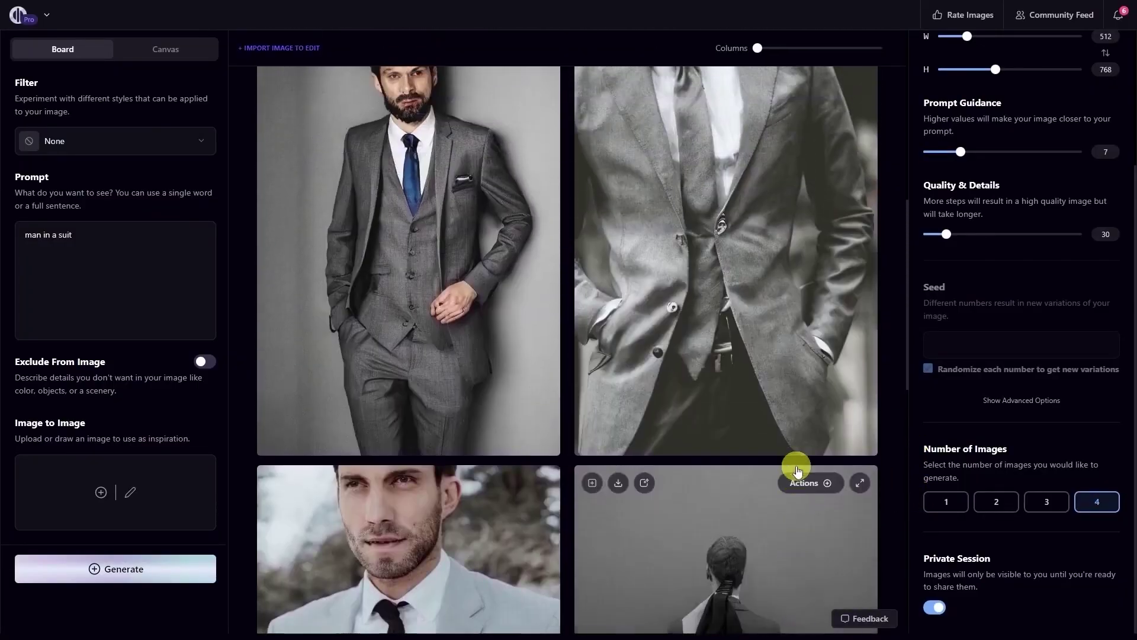
scroll(798, 470, "up", 2)
scroll(797, 470, "up", 5)
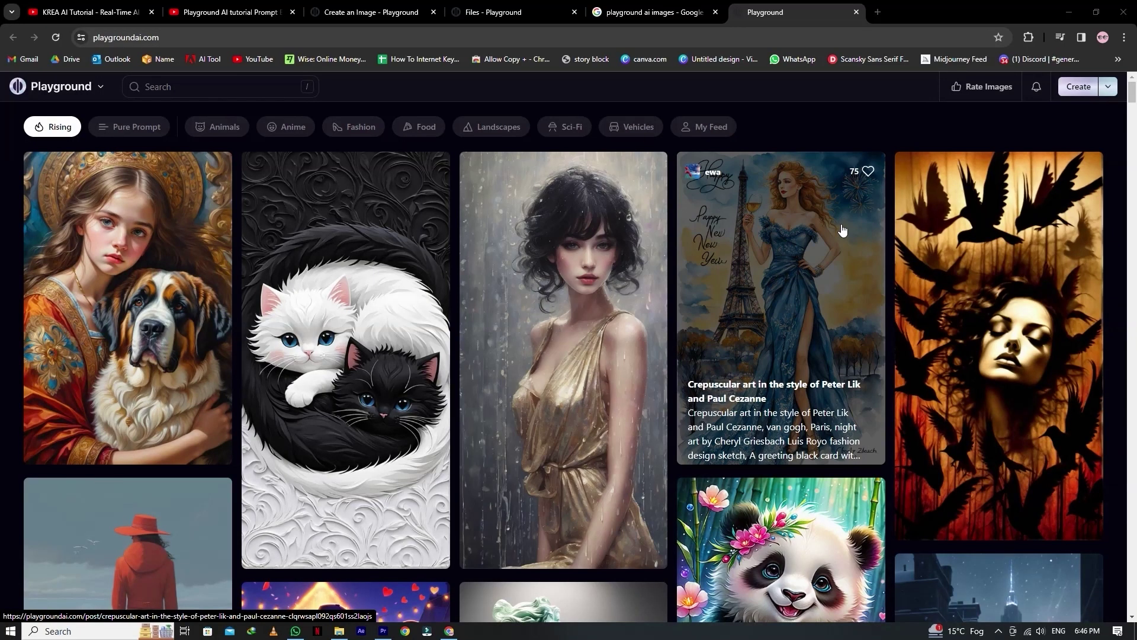
Scroll down through the community image feed to browse other creations
scroll(842, 233, "down", 2)
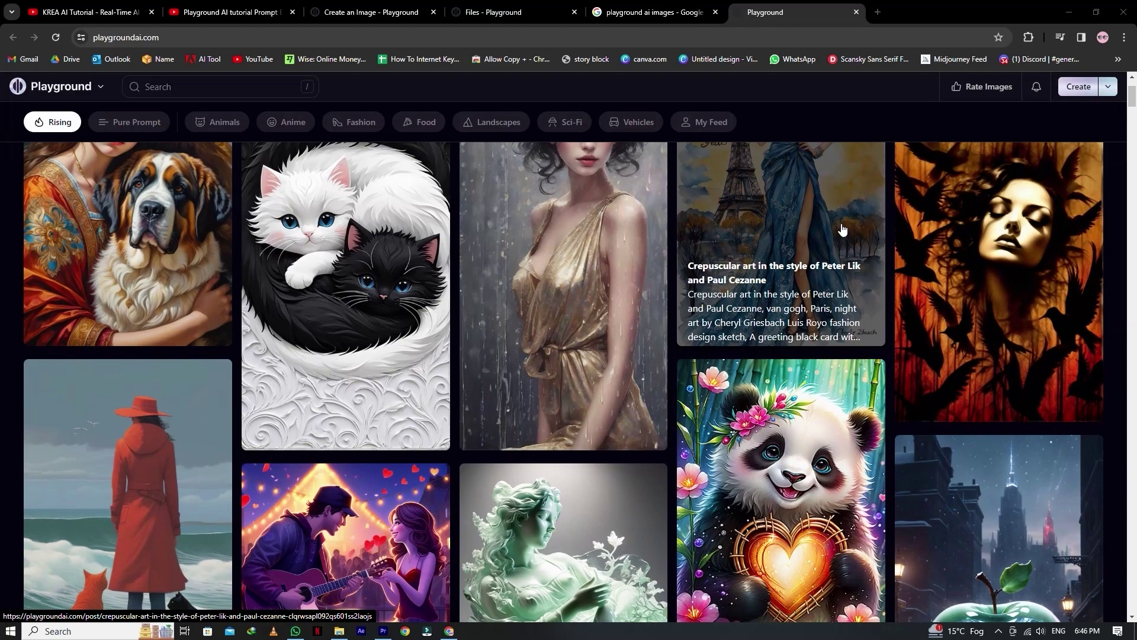
scroll(842, 229, "down", 1)
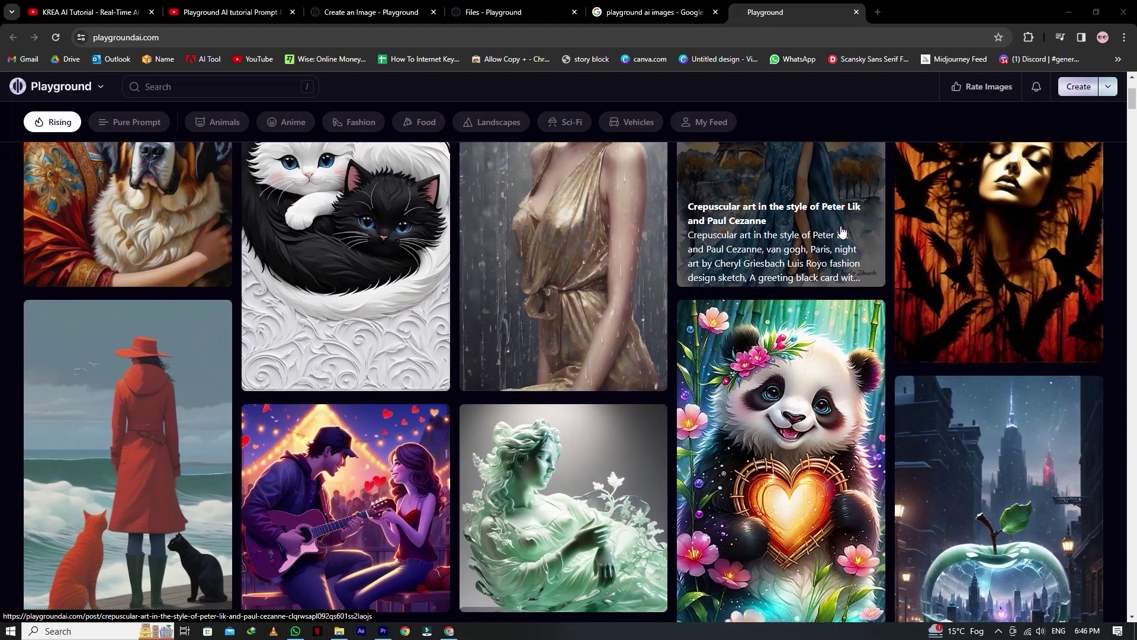
scroll(842, 230, "down", 8)
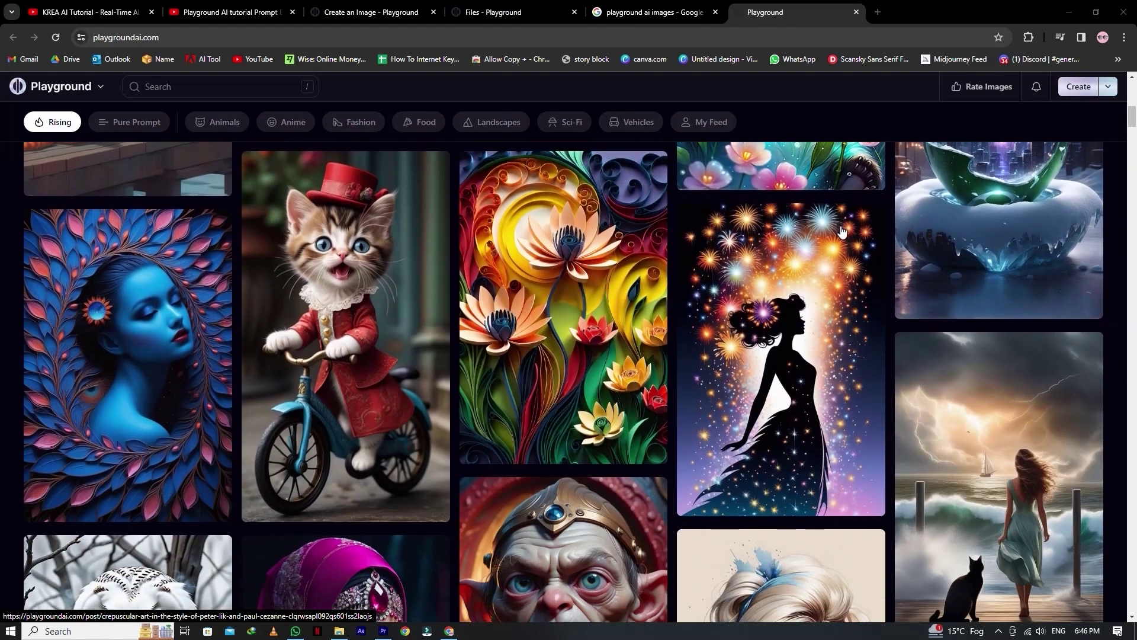
scroll(842, 230, "down", 7)
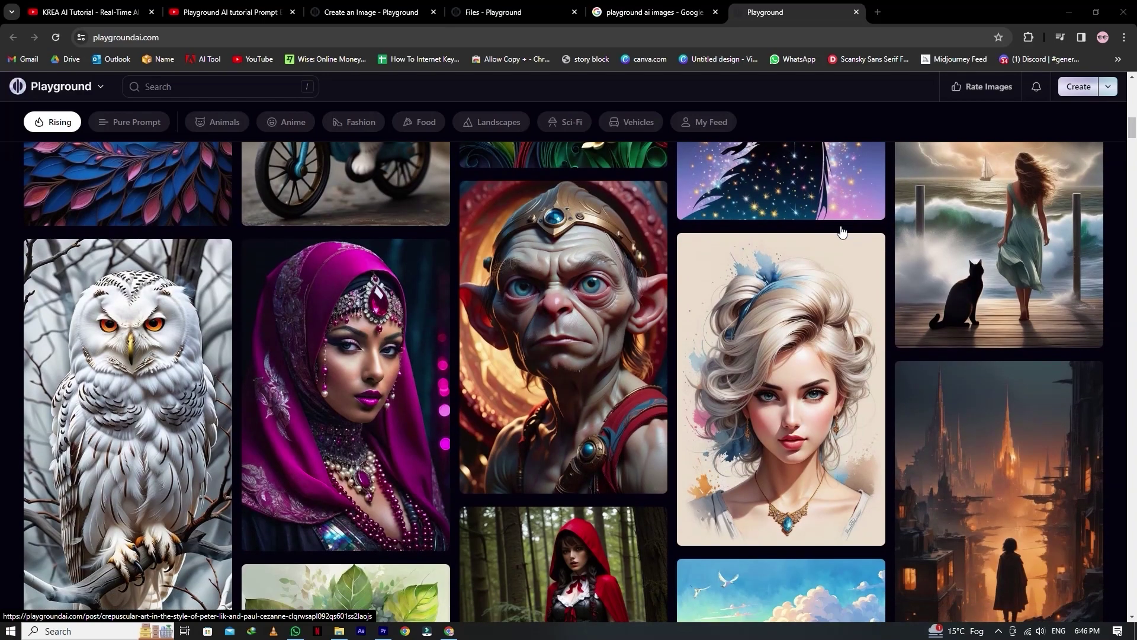
scroll(842, 230, "down", 5)
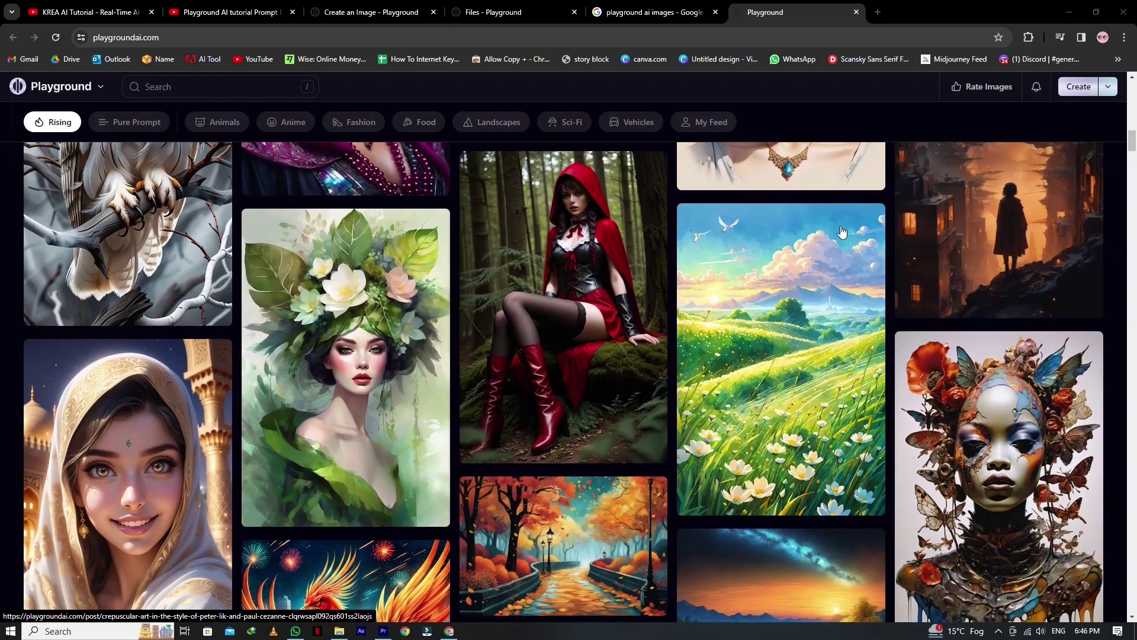
scroll(842, 231, "down", 7)
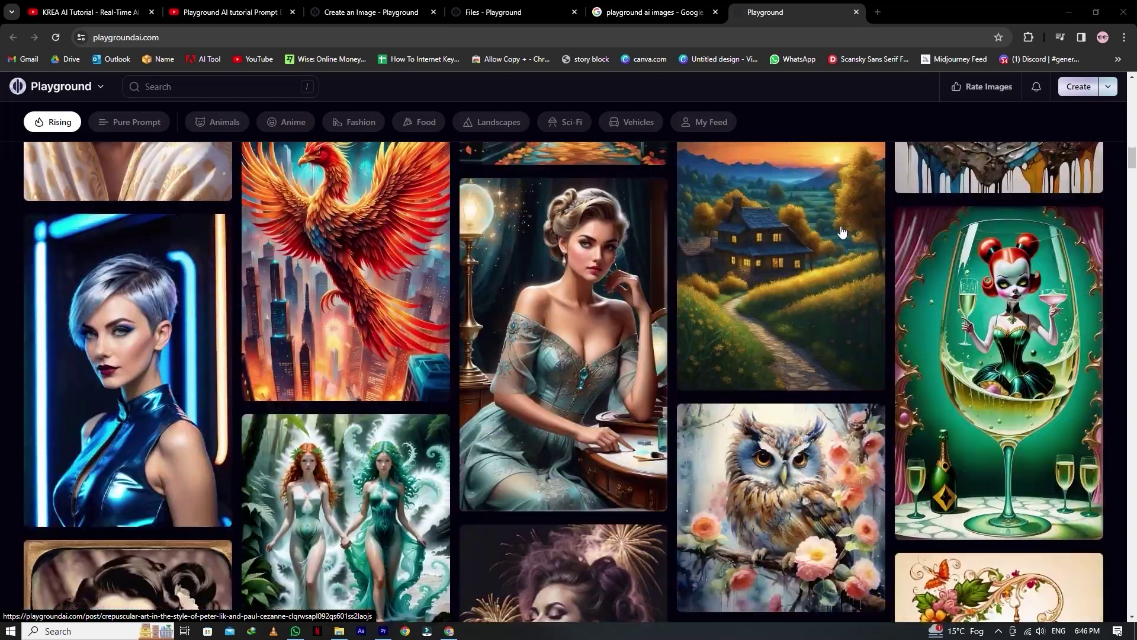
scroll(842, 230, "down", 9)
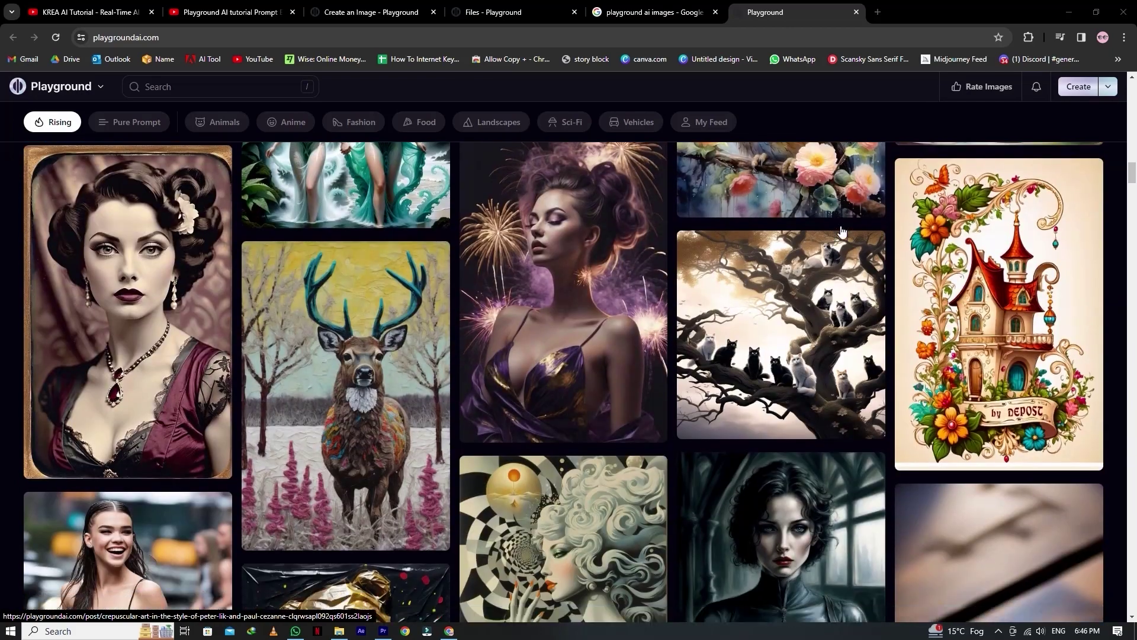
scroll(840, 233, "down", 8)
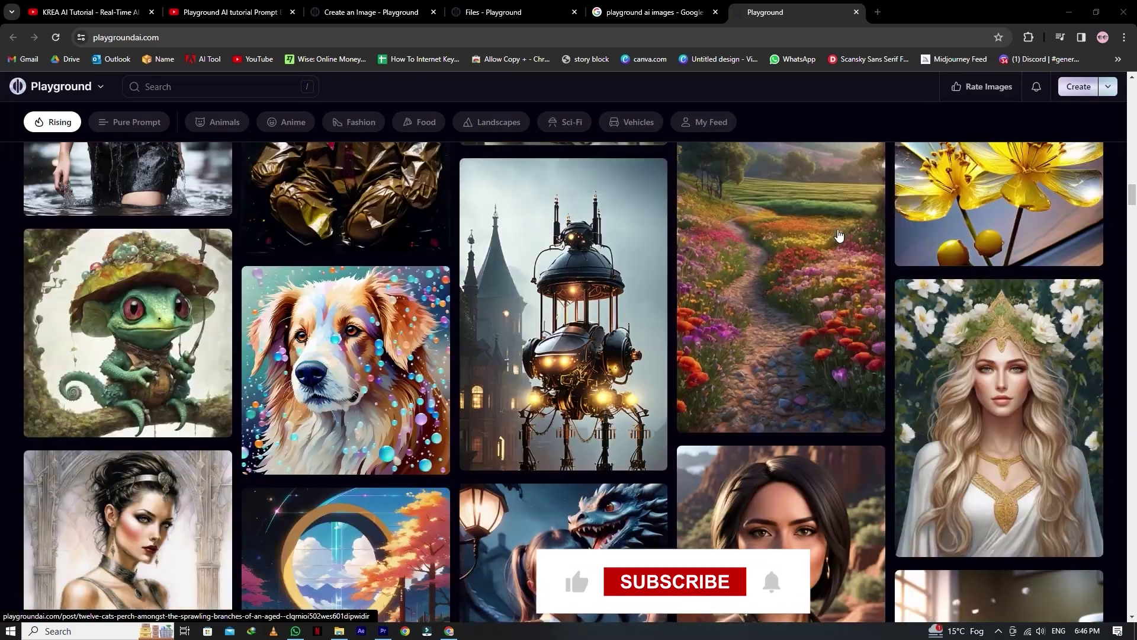
scroll(839, 235, "down", 8)
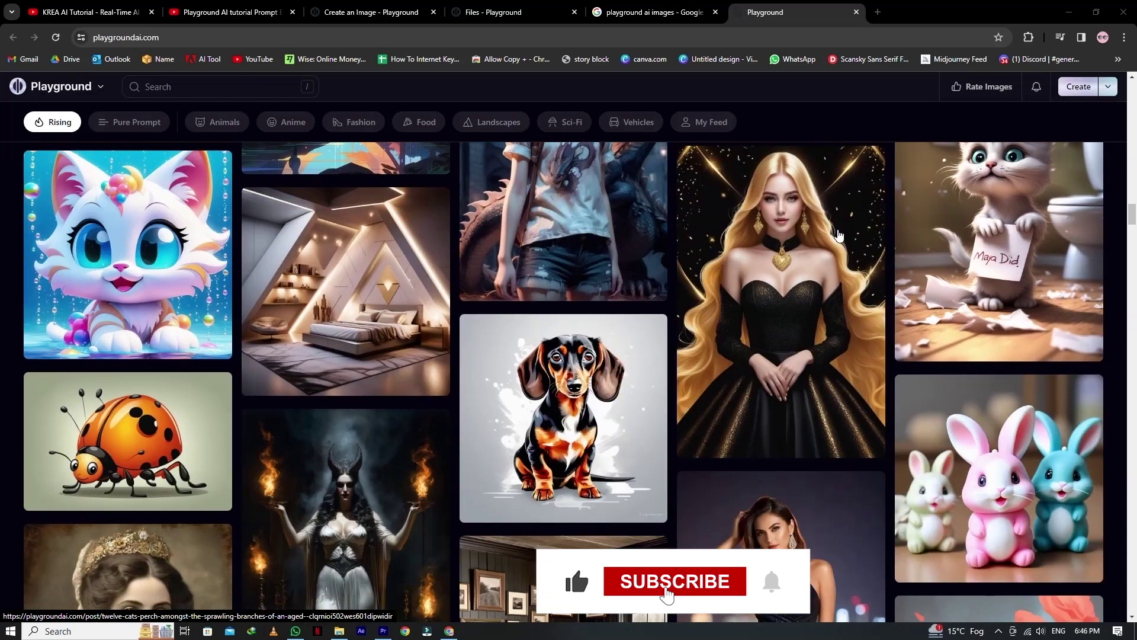
scroll(839, 236, "down", 12)
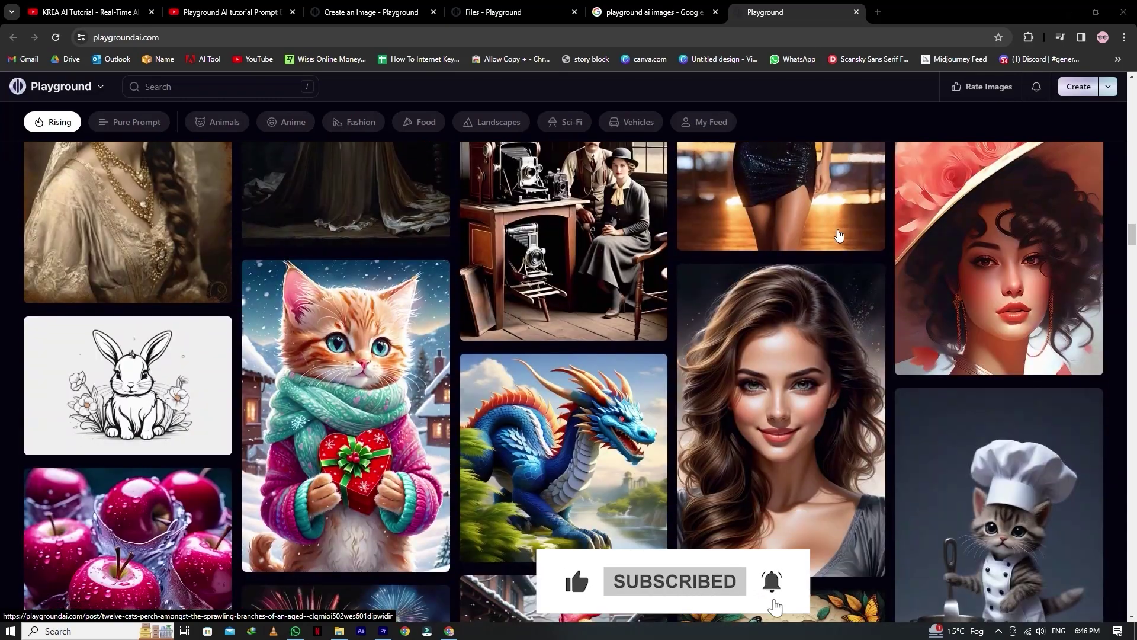
scroll(839, 235, "down", 5)
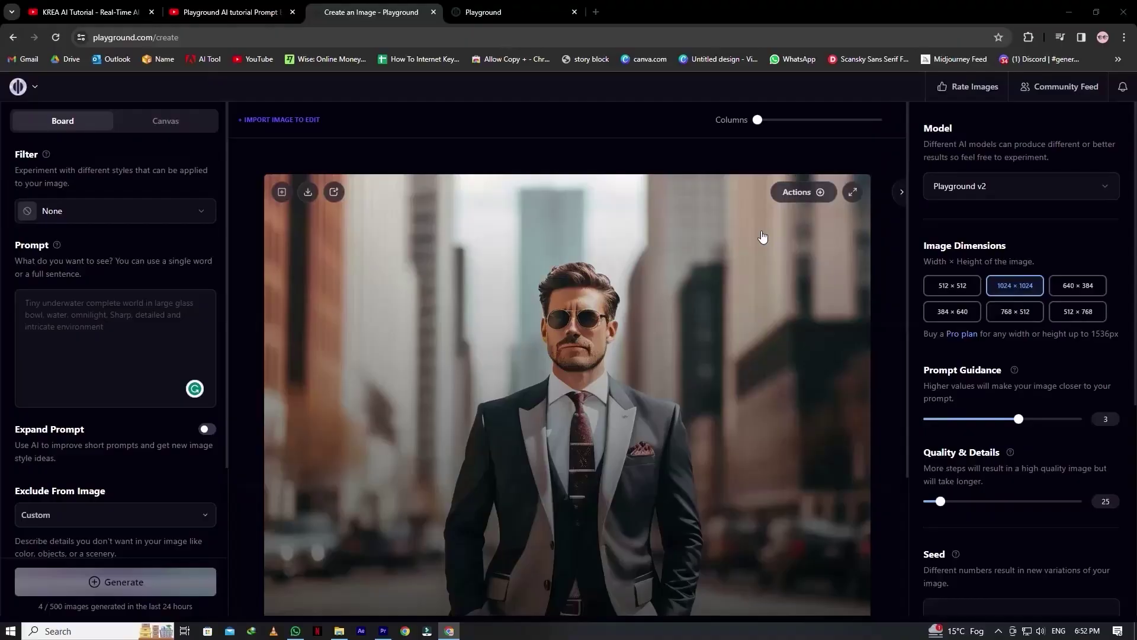
Scroll through the left settings panel while preparing four images from the 'man in suit' prompt
scroll(534, 355, "down", 5)
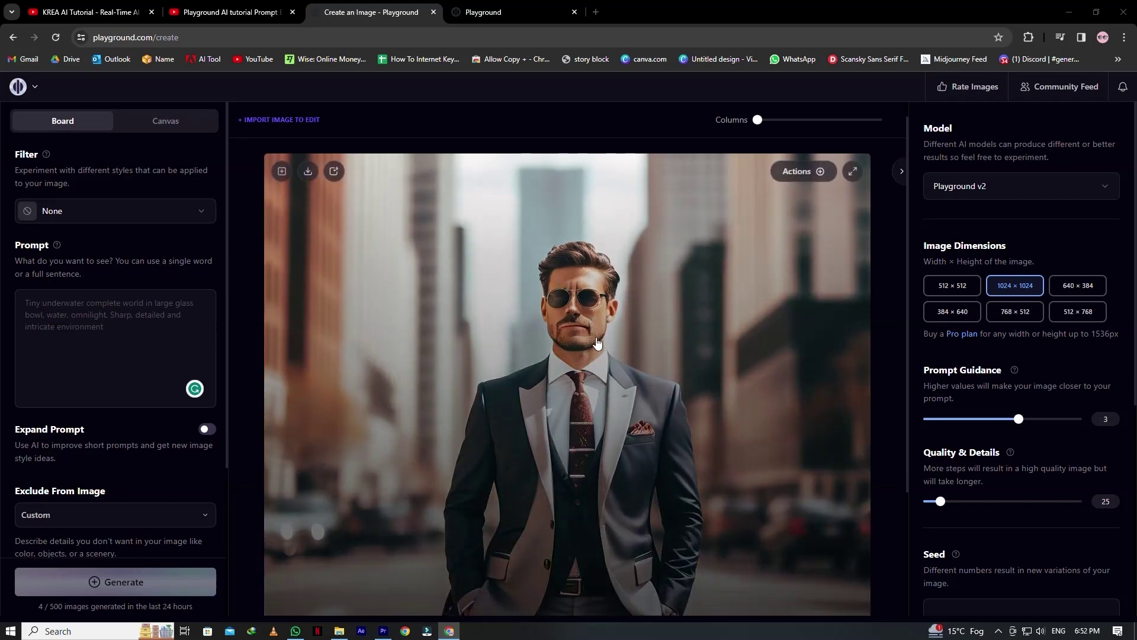
scroll(533, 355, "up", 5)
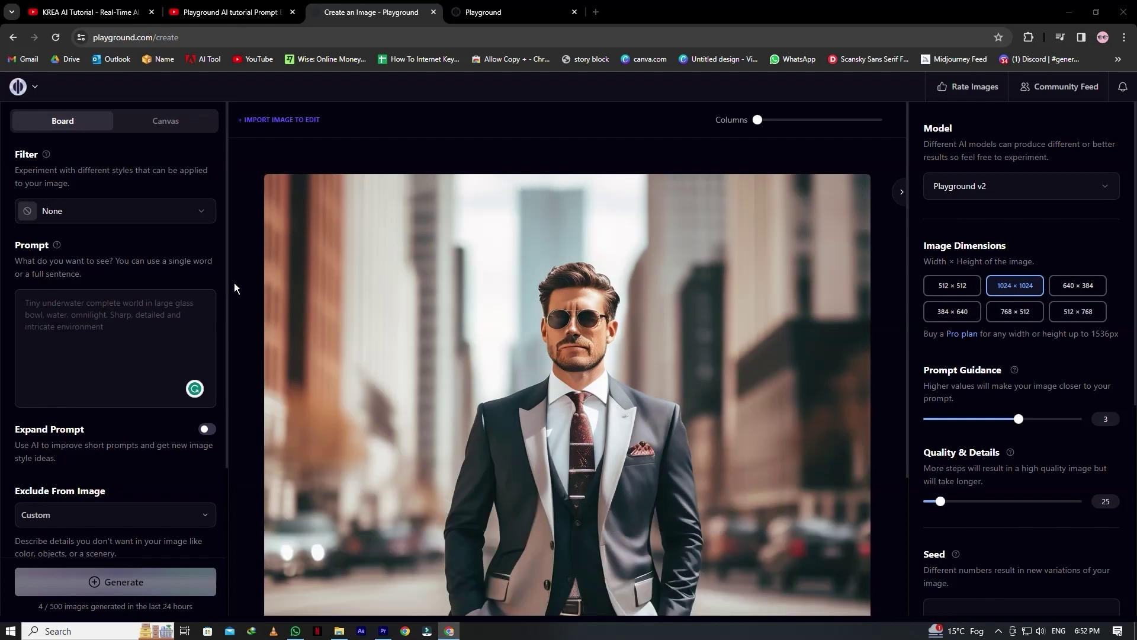
scroll(235, 287, "down", 3)
scroll(234, 283, "down", 1)
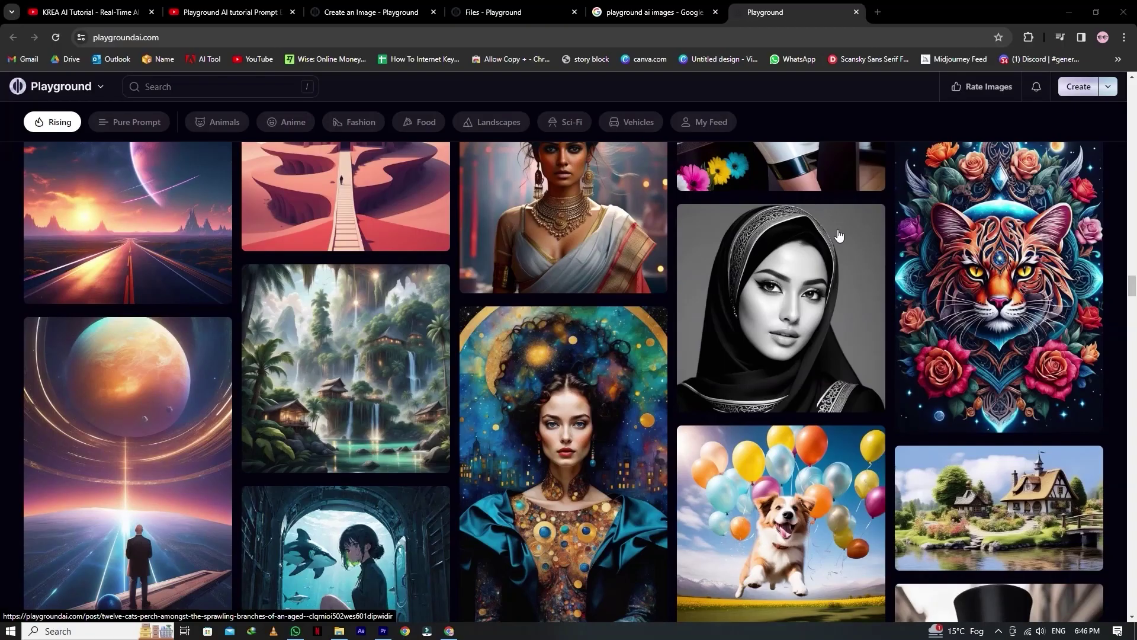
scroll(839, 235, "down", 3)
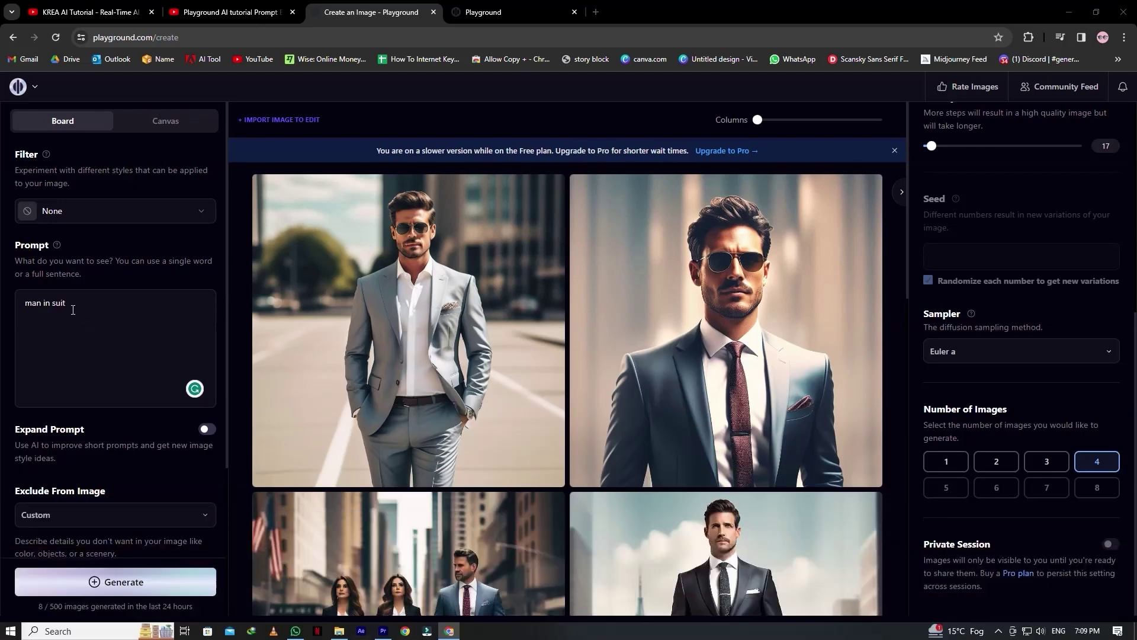
mouse_move(69, 305)
left_mouse_down()
mouse_move(14, 310)
mouse_move(78, 315)
left_mouse_up()
left_click(77, 309)
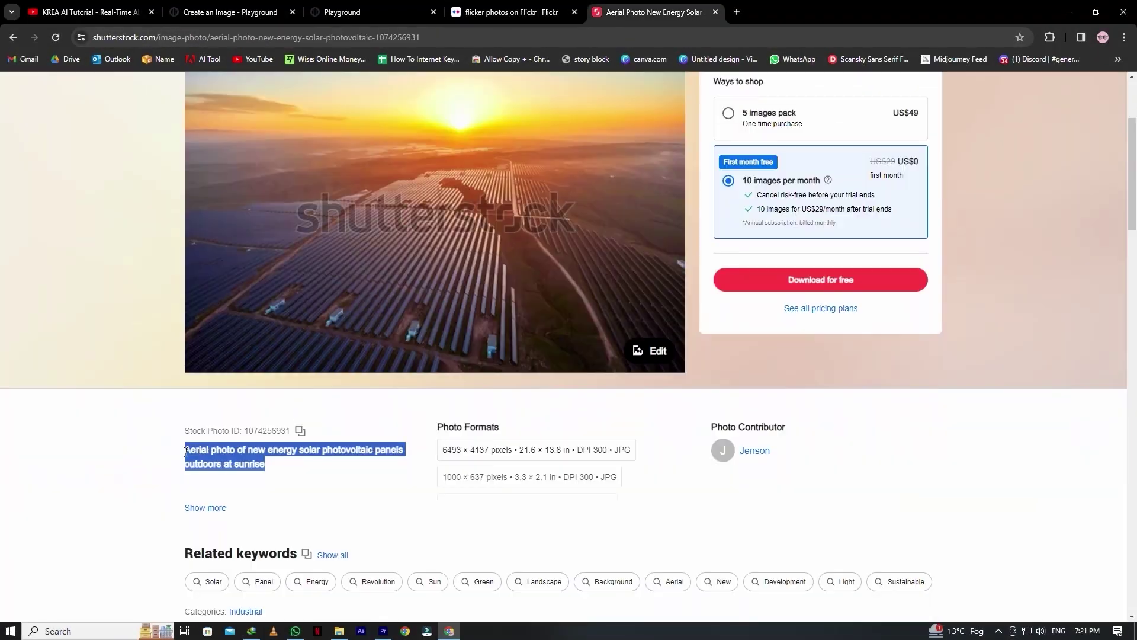
left_click_drag(182, 456, 275, 467)
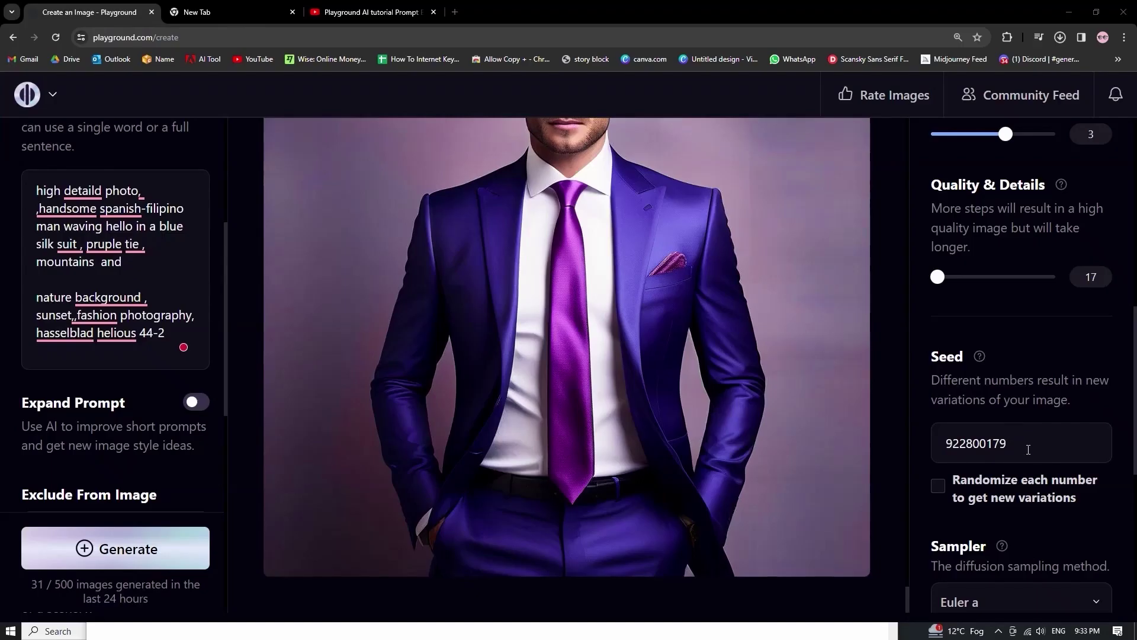
Select the seed value 922800179 in the right panel
left_click_drag(1028, 449, 935, 445)
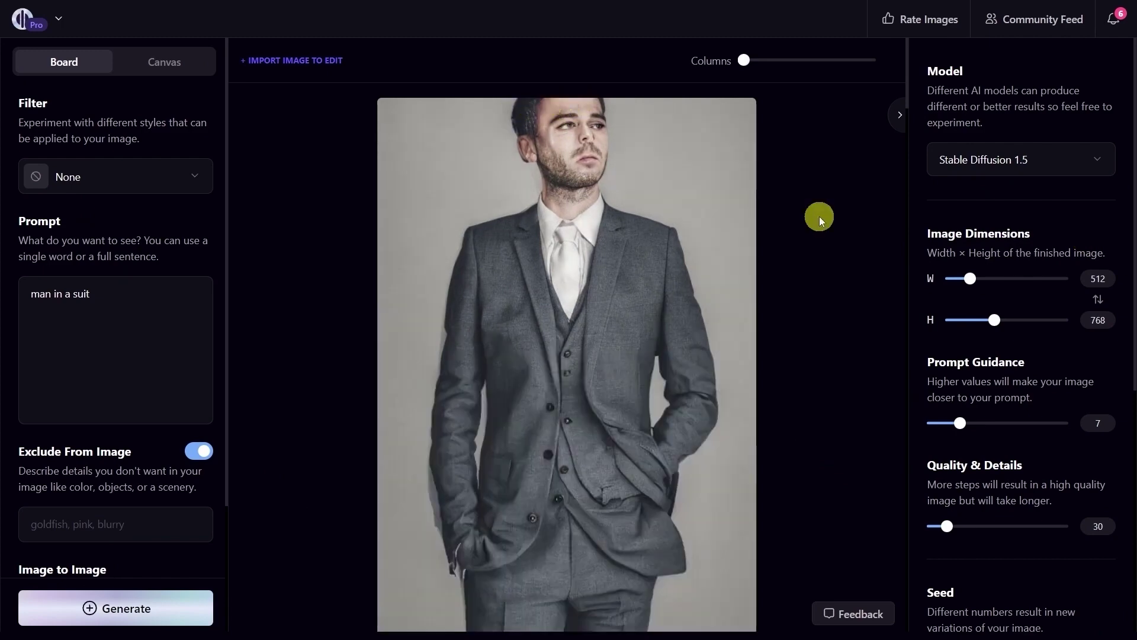
Bring up a fresh Create page using Playground v2 at 1024 × 1024 with no prompt
mouse_move(708, 234)
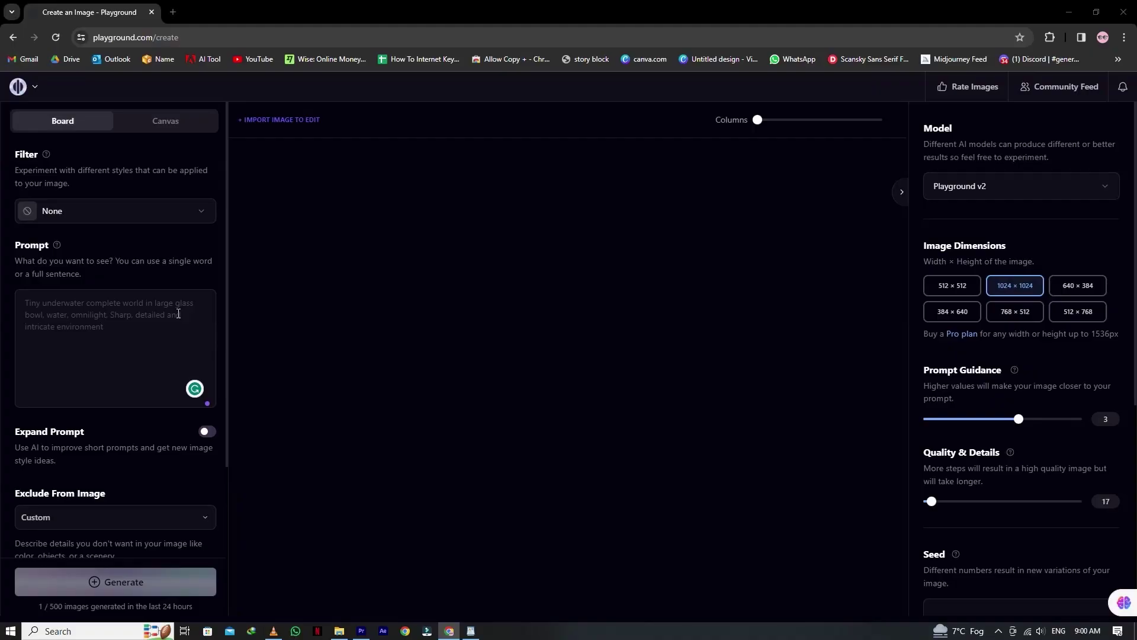
Generate an image from the pasted prompt 'A man in a black suit'
type("A man in a black suit")
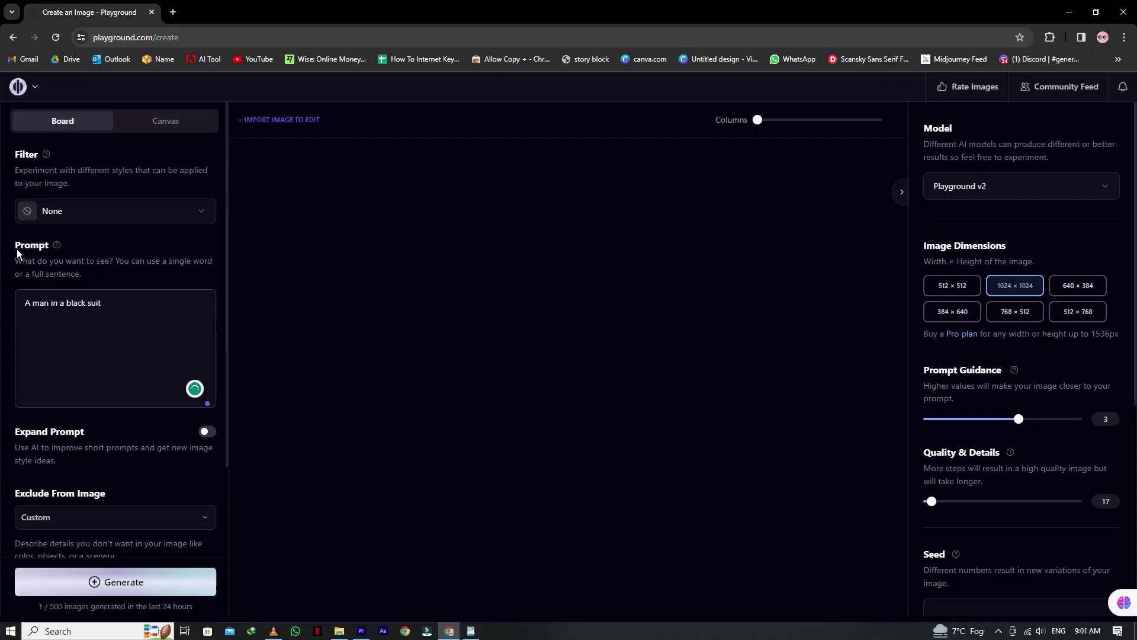
left_click(116, 582)
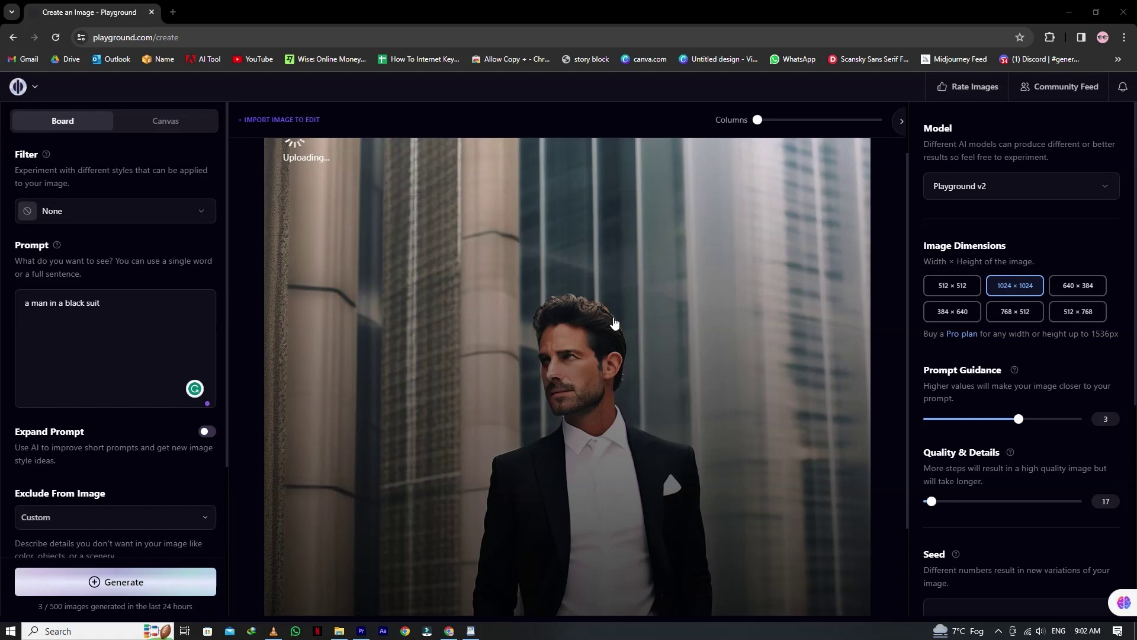
scroll(614, 323, "down", 2)
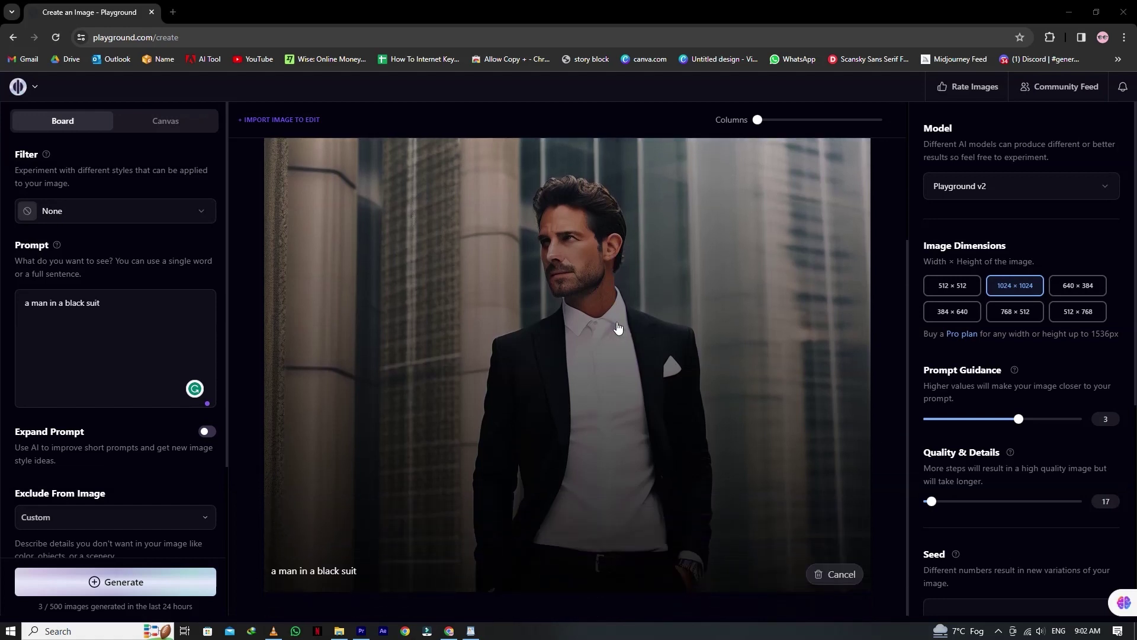
Insert 'silk' so the prompt reads 'a man in a black silk suit' and generate again
scroll(616, 327, "up", 2)
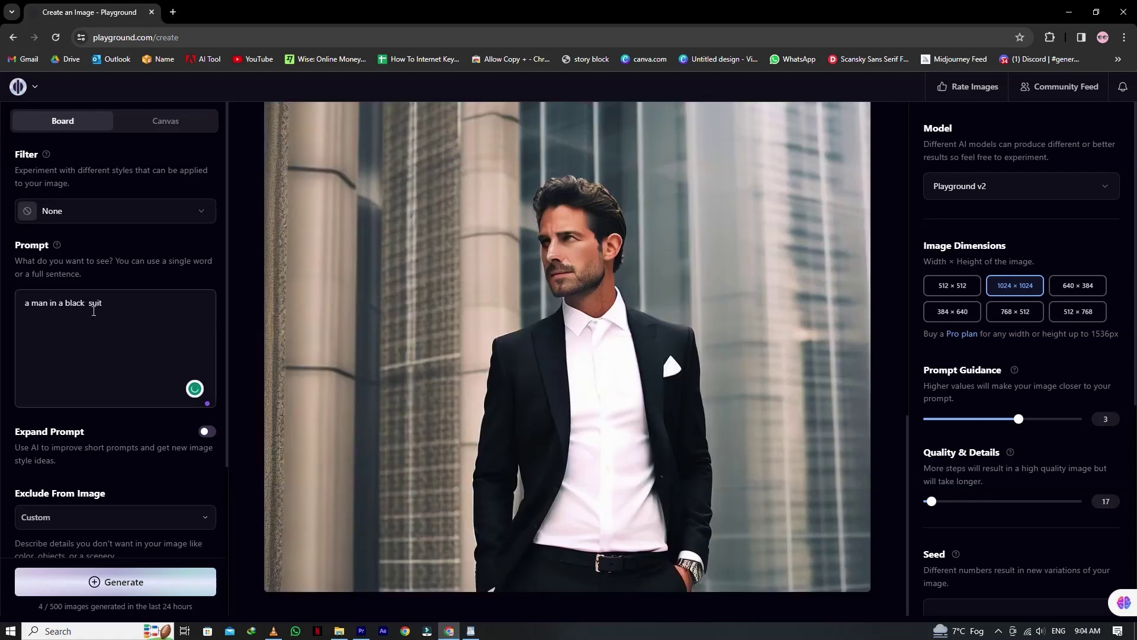
type("silk s")
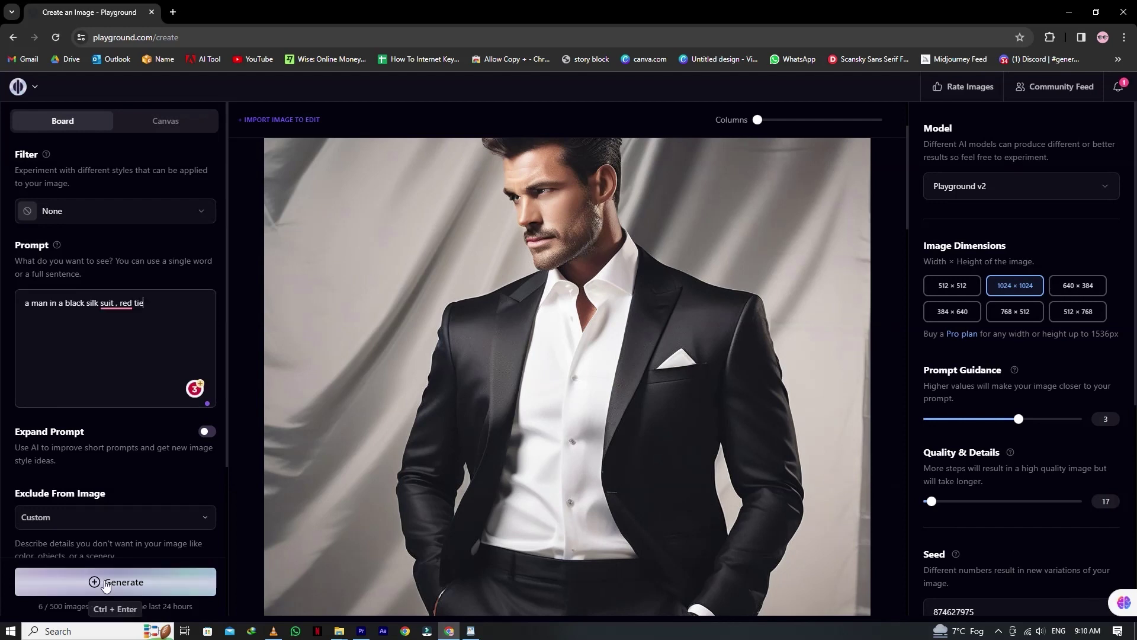
left_click(106, 583)
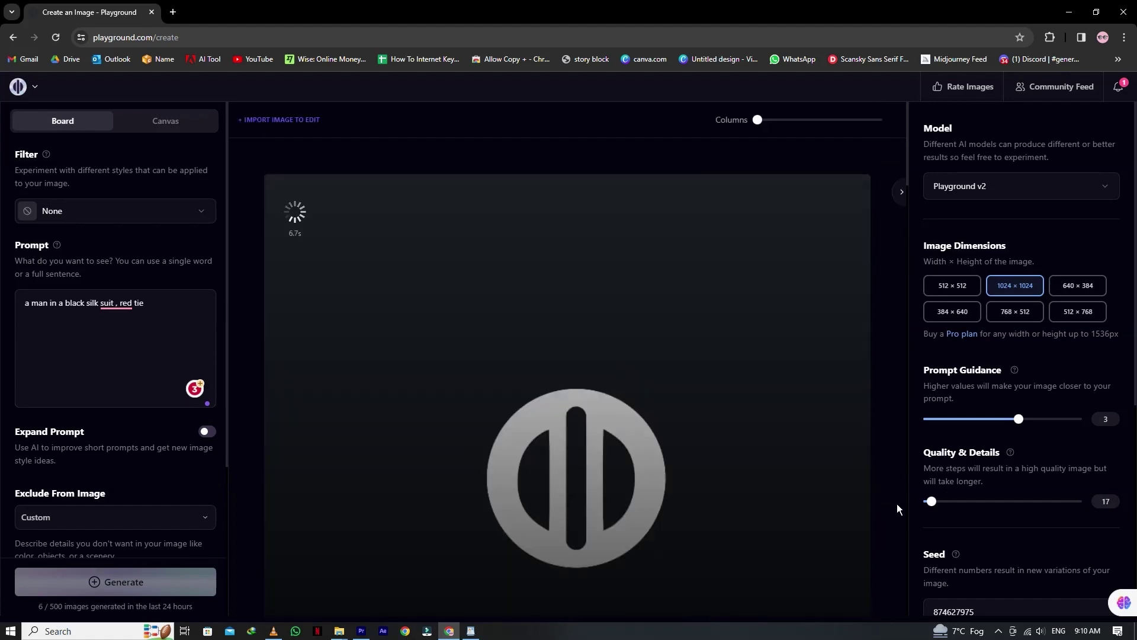
Review the red-tie portrait and place the cursor at the end of the prompt to extend it
scroll(560, 333, "down", 3)
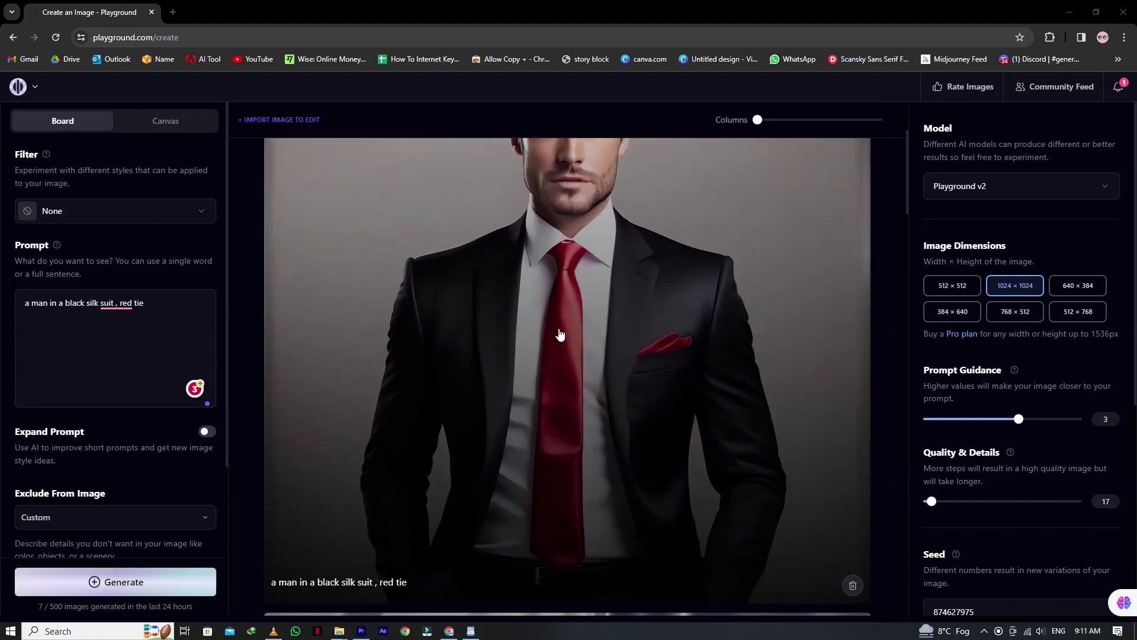
scroll(560, 333, "up", 3)
scroll(786, 341, "down", 1)
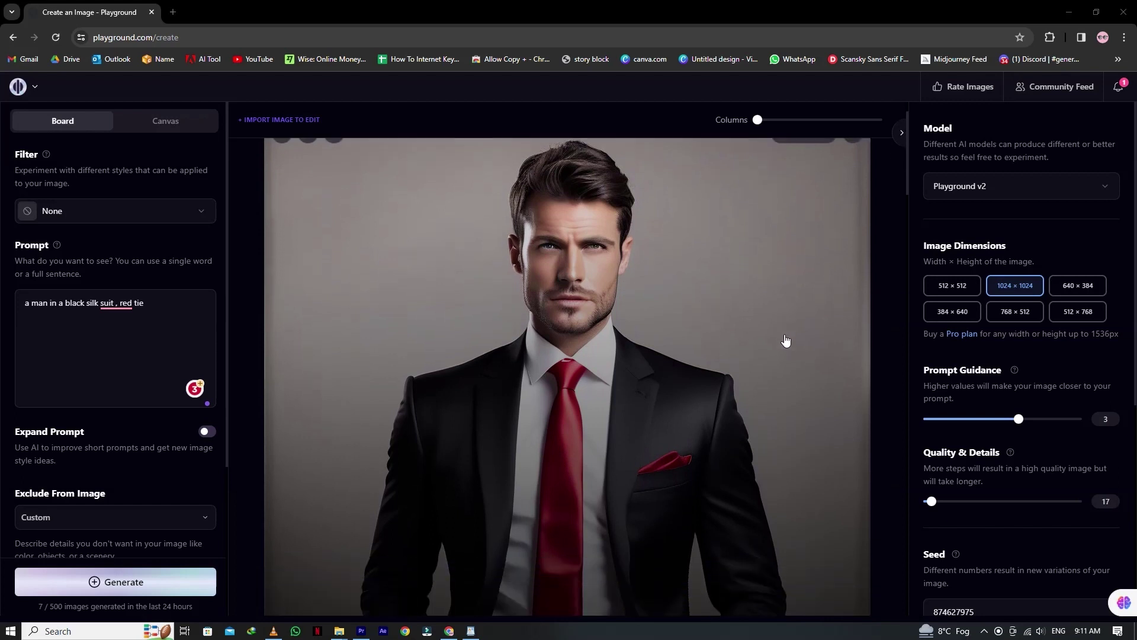
scroll(787, 340, "up", 2)
scroll(786, 342, "down", 2)
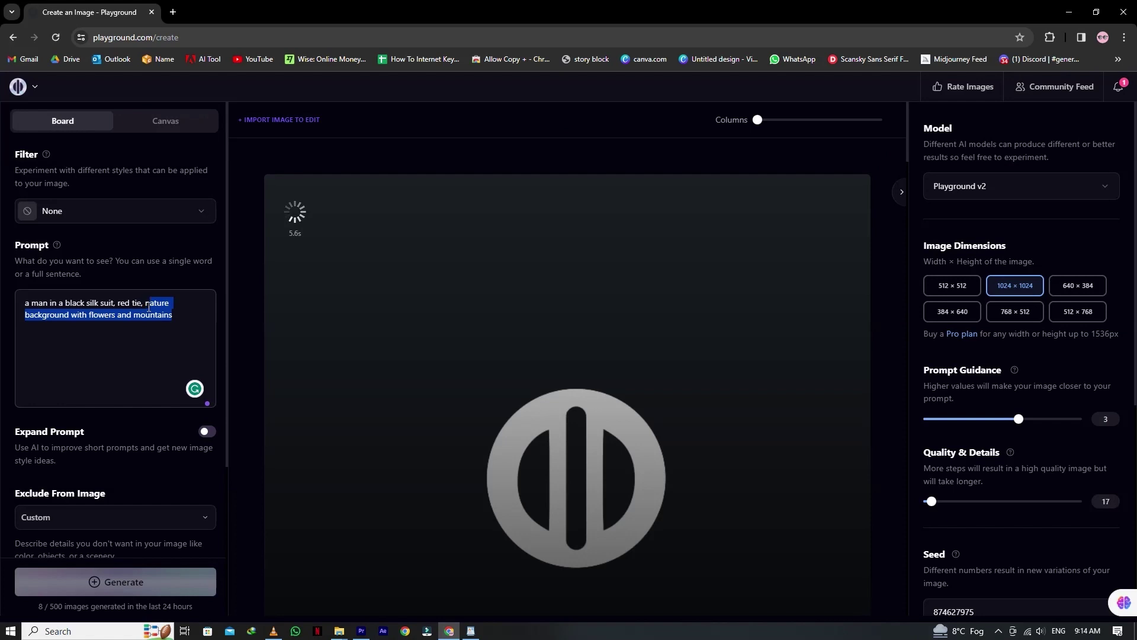
left_click(180, 327)
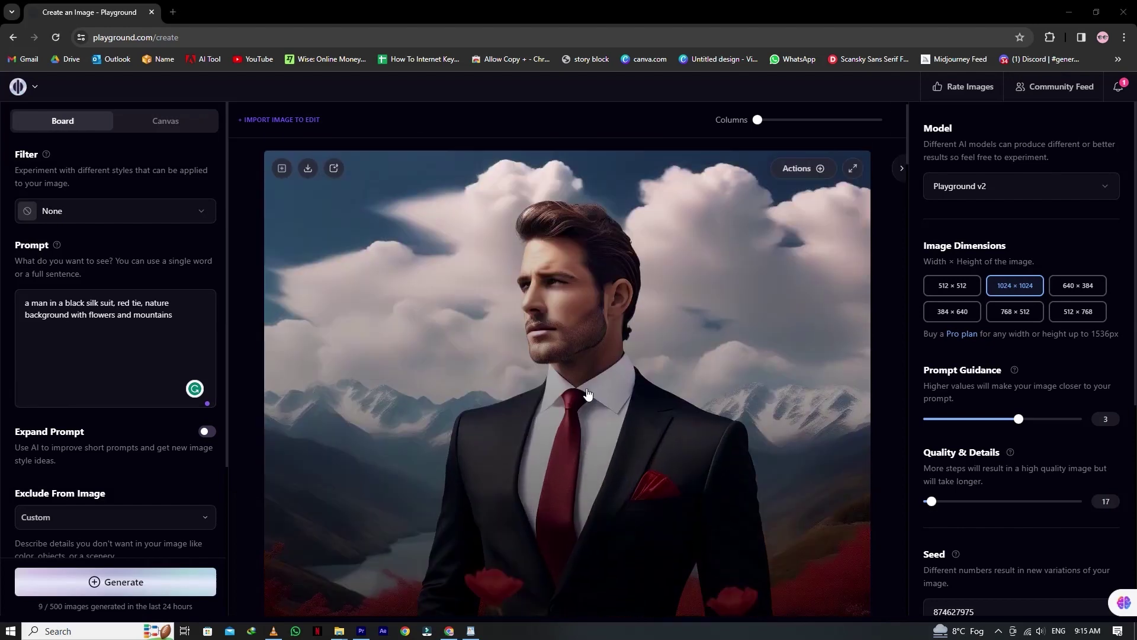
Add 'Spanish' and 'drinking a coffee' to the prompt and review the coffee-sipping result
scroll(1093, 248, "down", 2)
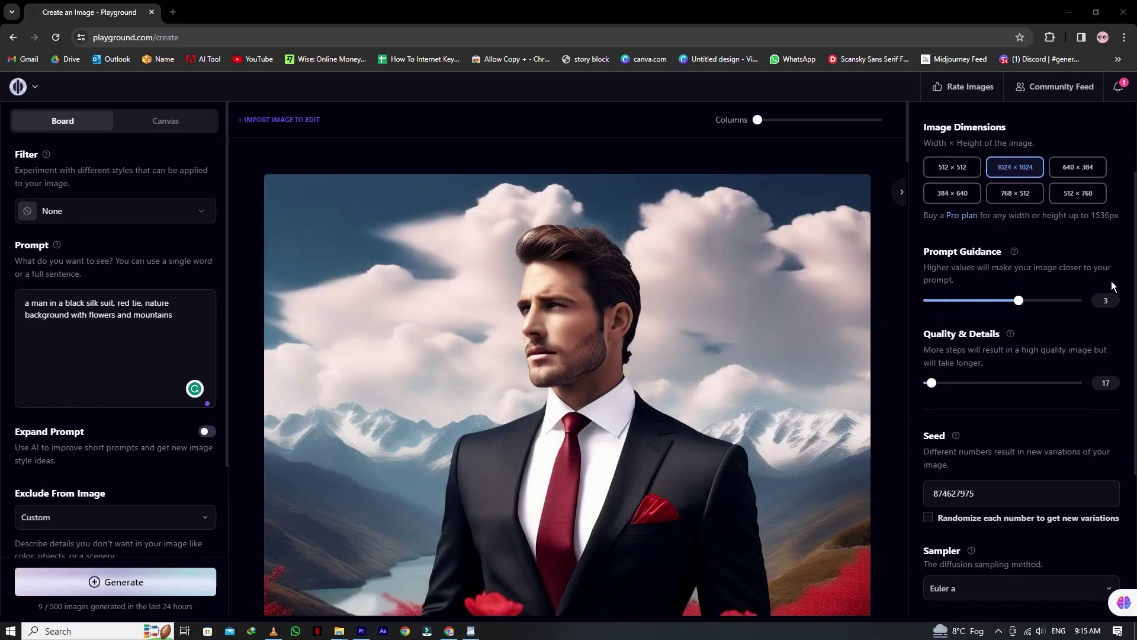
scroll(883, 309, "down", 3)
scroll(944, 306, "down", 1)
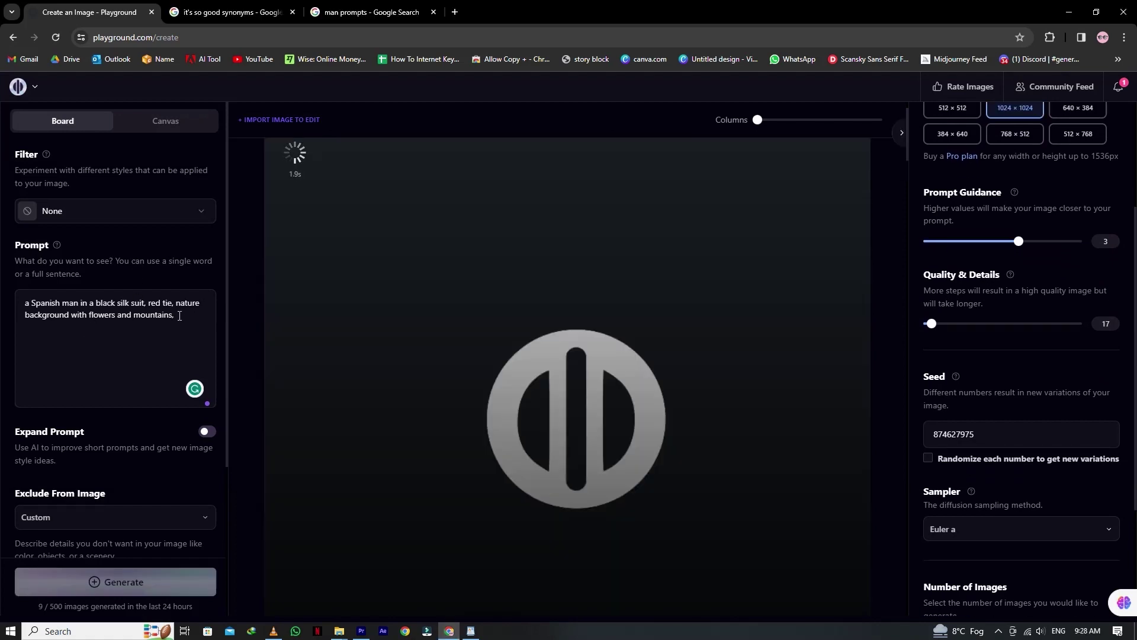
mouse_move(179, 315)
left_mouse_down()
mouse_move(11, 307)
mouse_move(178, 317)
left_mouse_up()
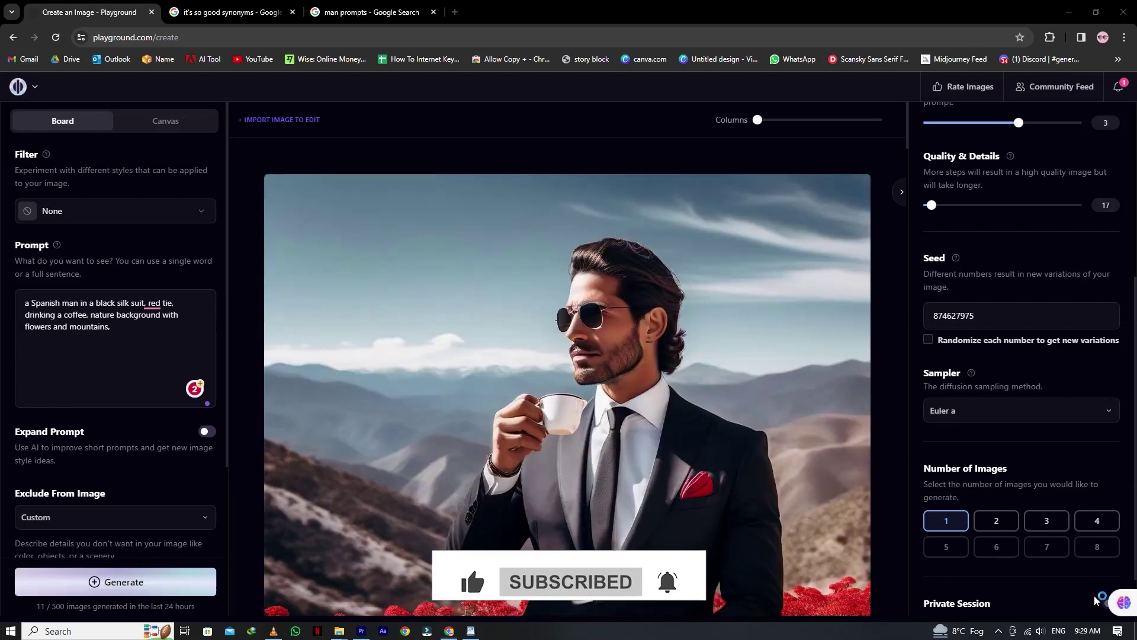
mouse_move(551, 283)
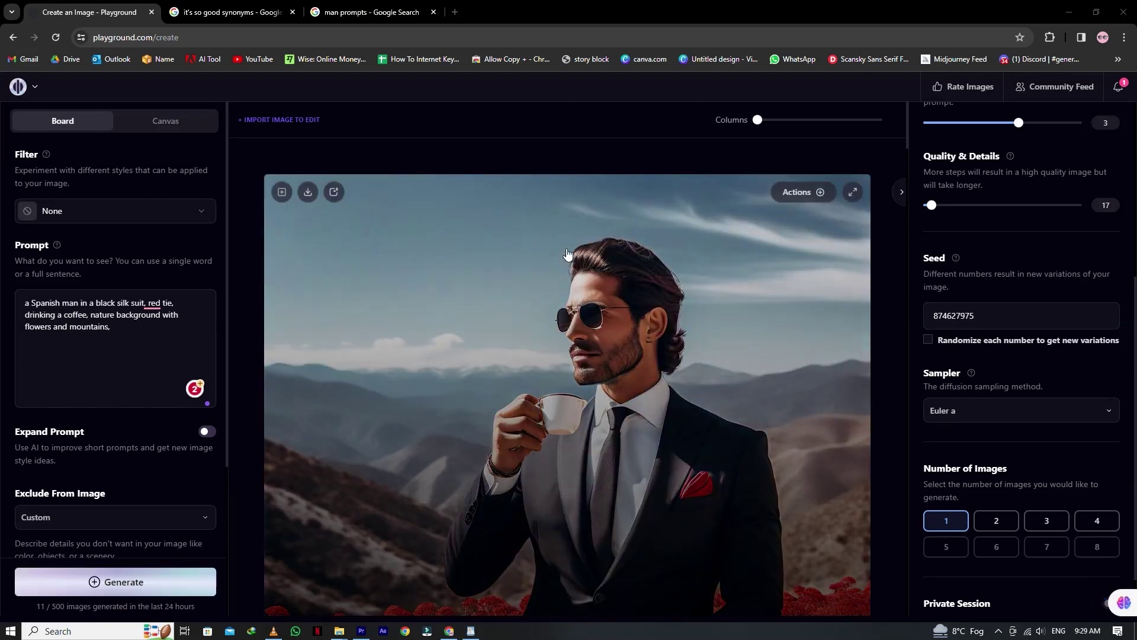
scroll(610, 346, "down", 3)
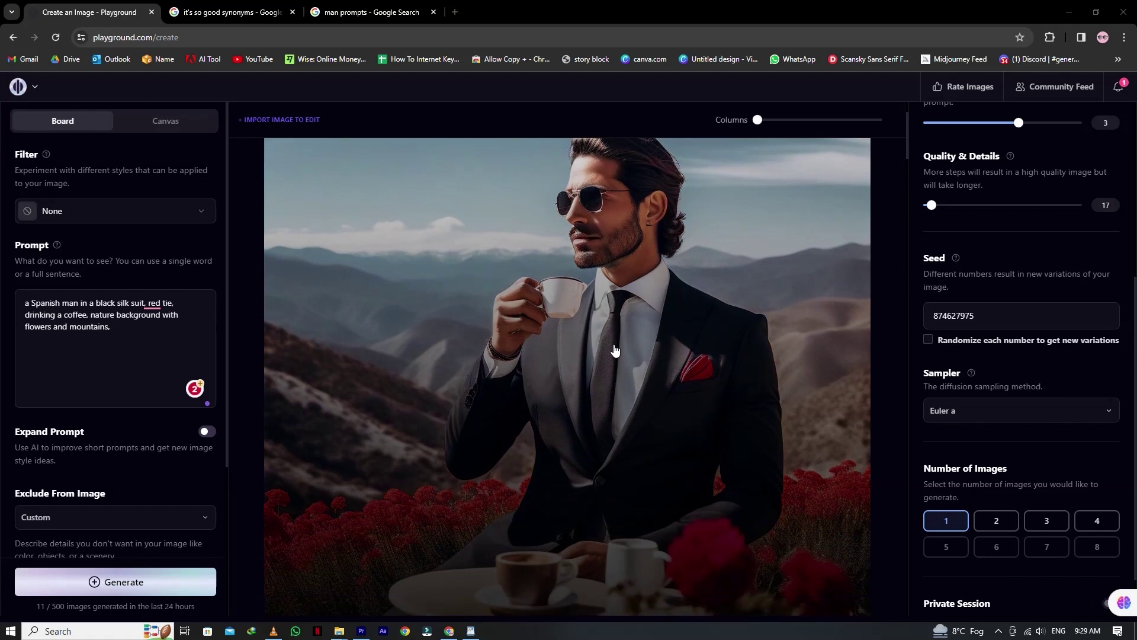
scroll(615, 353, "up", 3)
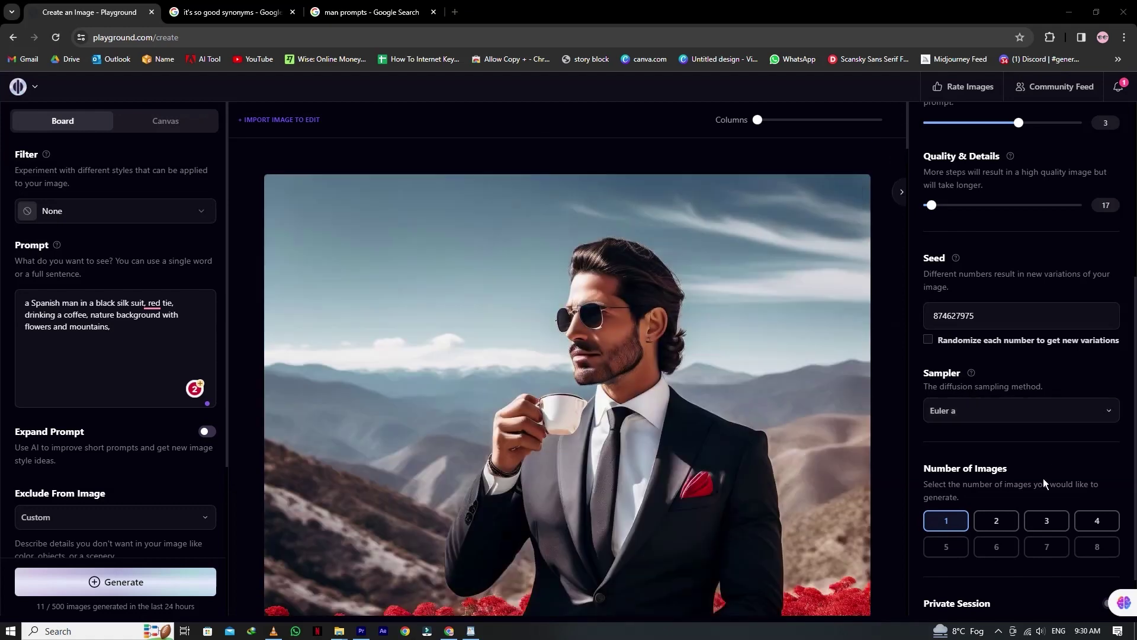
scroll(829, 557, "down", 3)
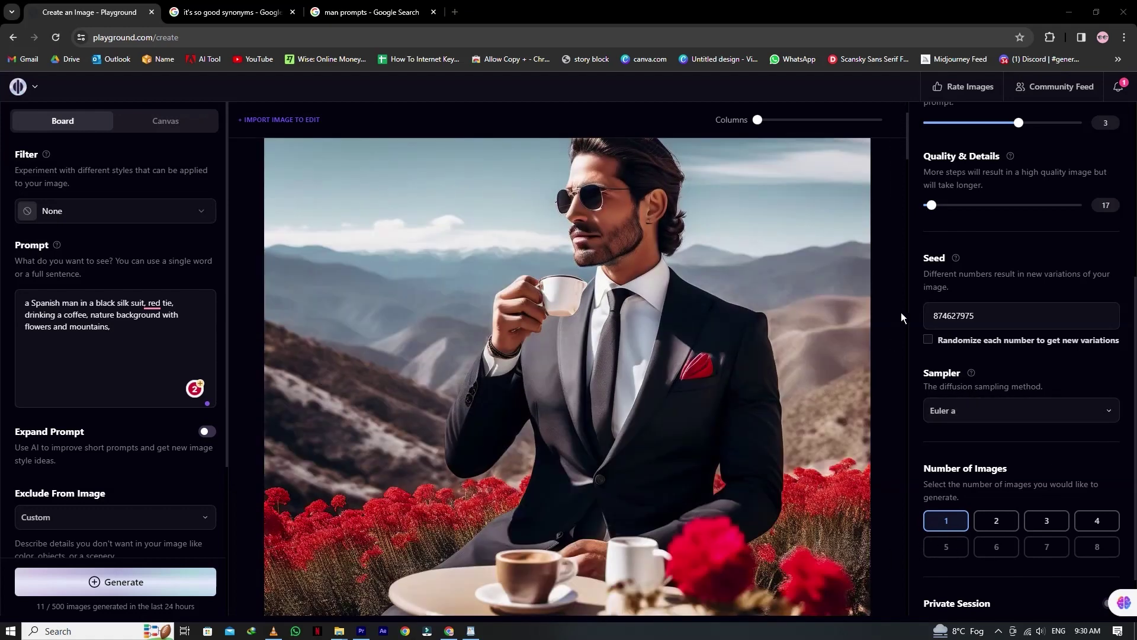
scroll(1034, 289, "down", 1)
scroll(901, 307, "down", 2)
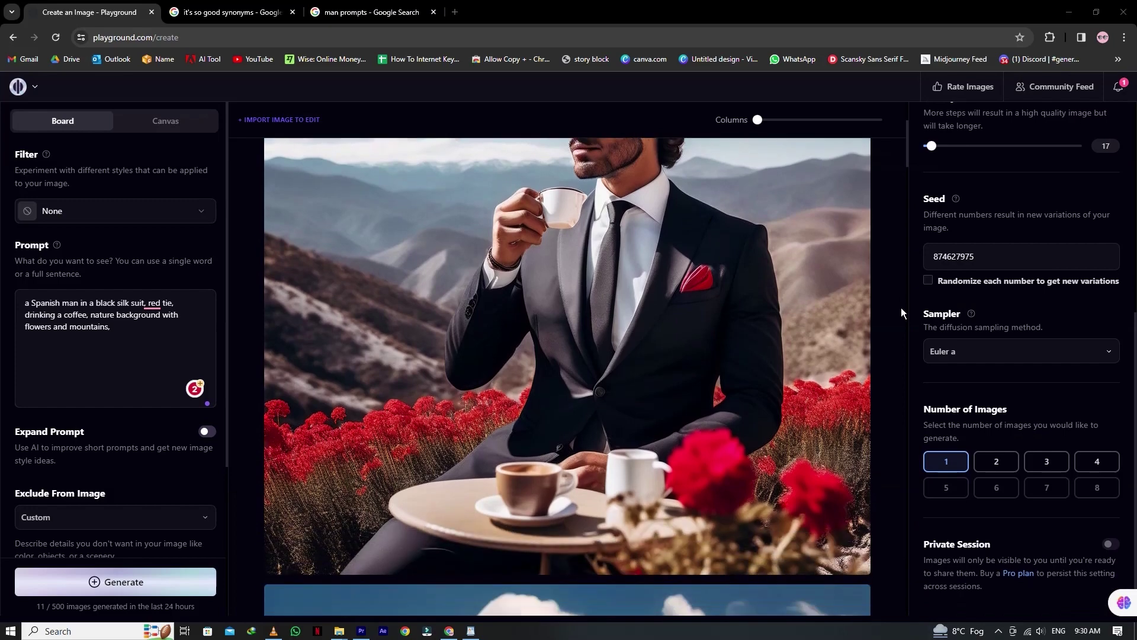
scroll(901, 307, "up", 3)
scroll(901, 308, "up", 1)
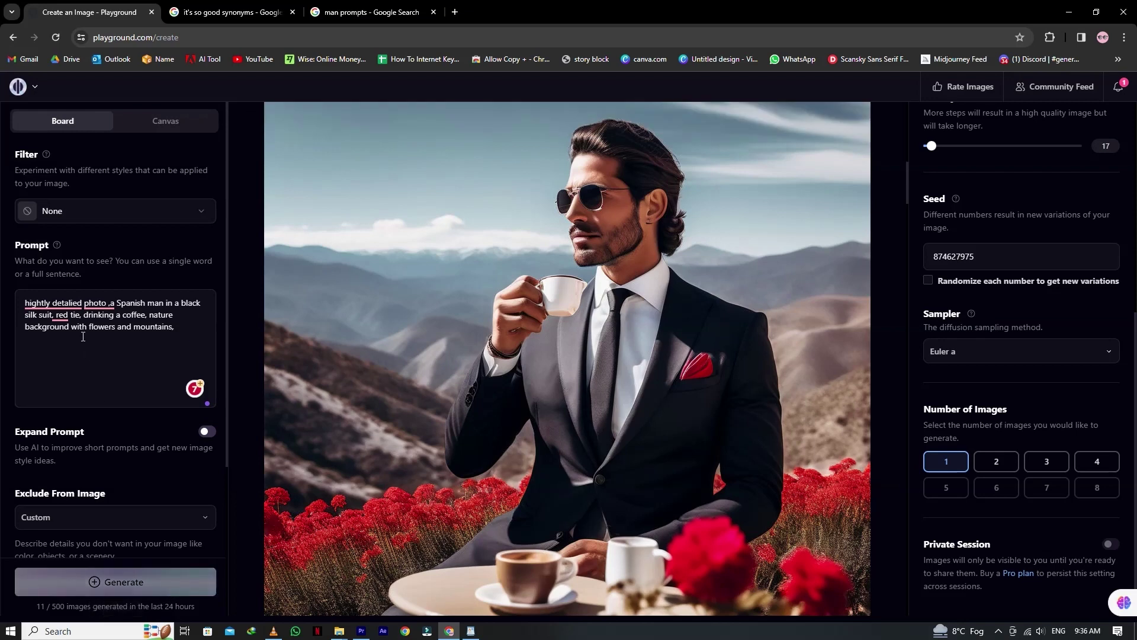
Insert 'with a lady' after 'red tie' in the prompt
mouse_move(68, 299)
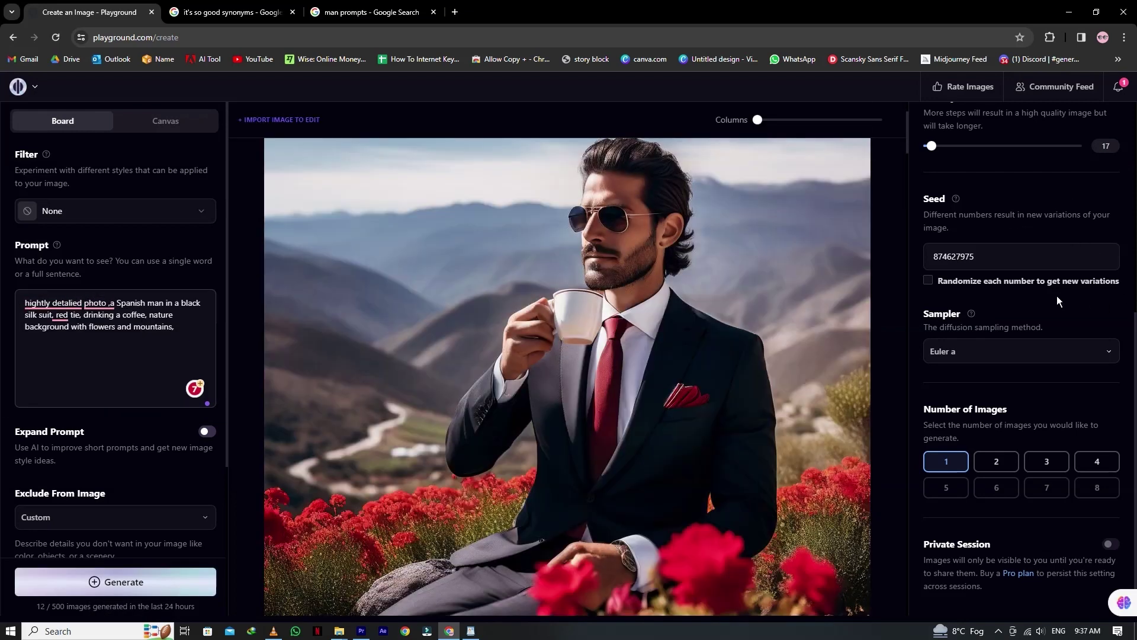
scroll(897, 233, "down", 2)
scroll(936, 249, "up", 3)
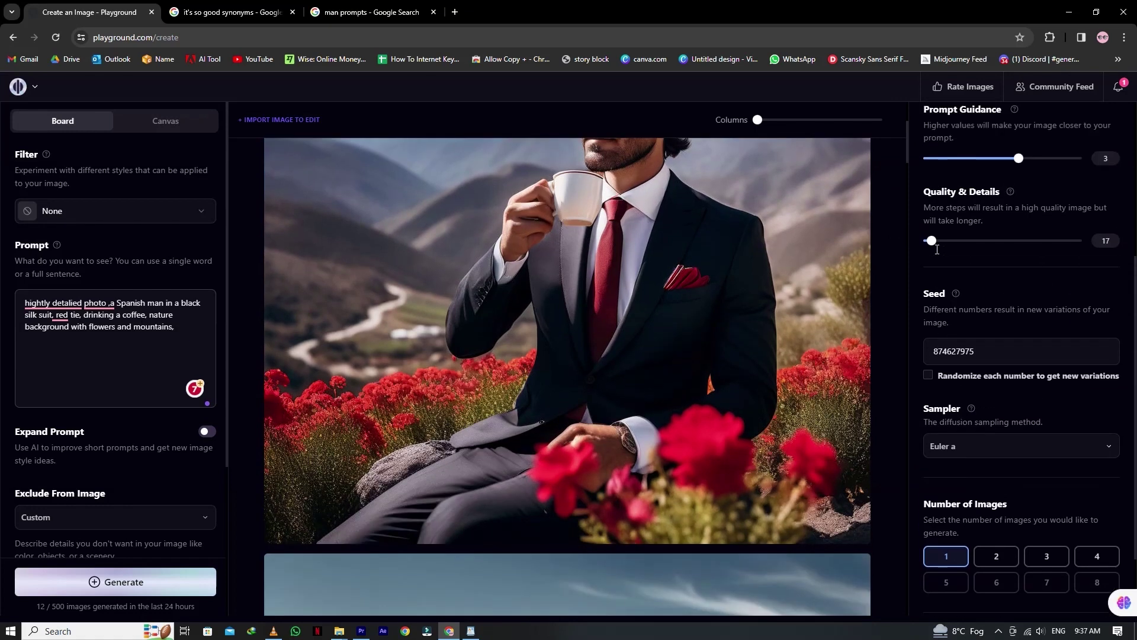
left_click(82, 314)
type("with a lady ,")
left_click_drag(126, 315, 101, 316)
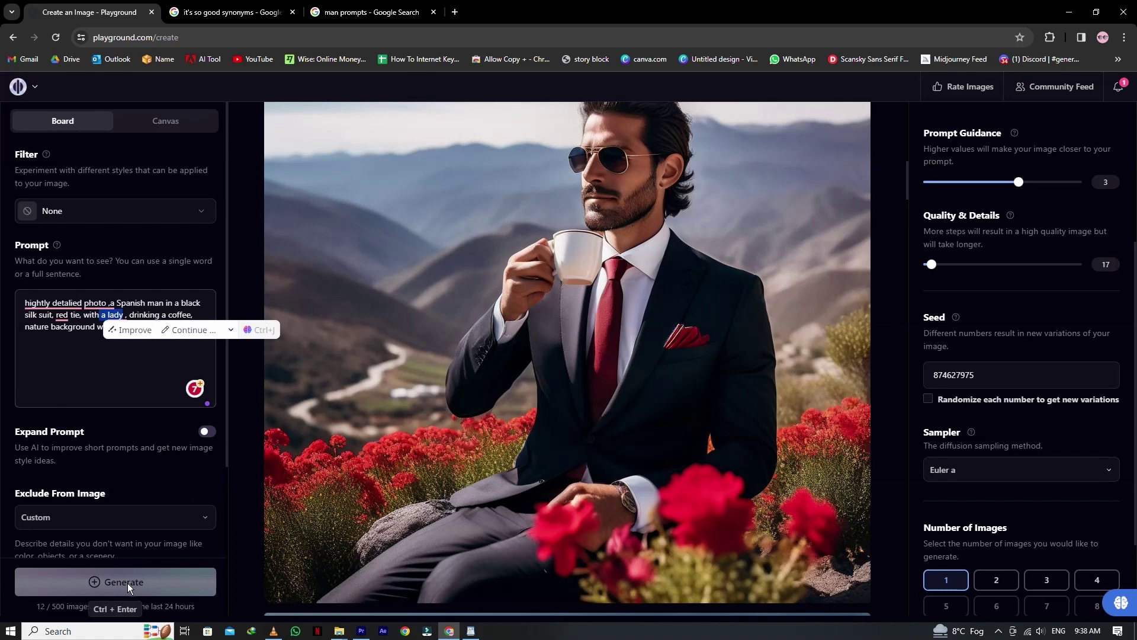
Select the phrase 'drinking a coffee' to move it to the end of the prompt
scroll(977, 293, "down", 1)
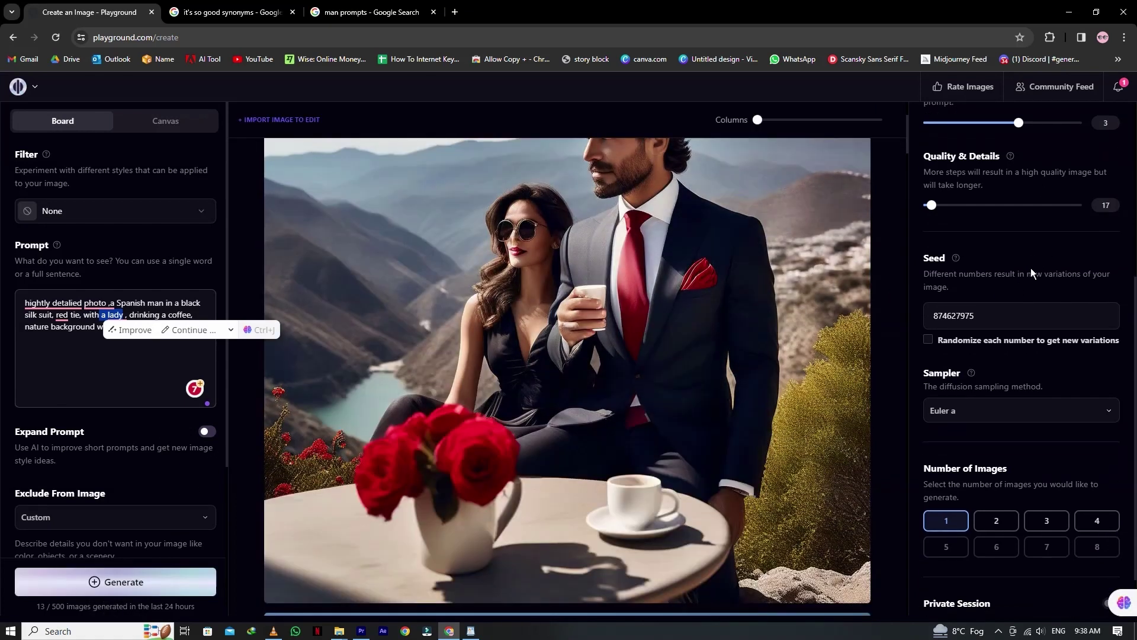
scroll(1077, 332, "up", 2)
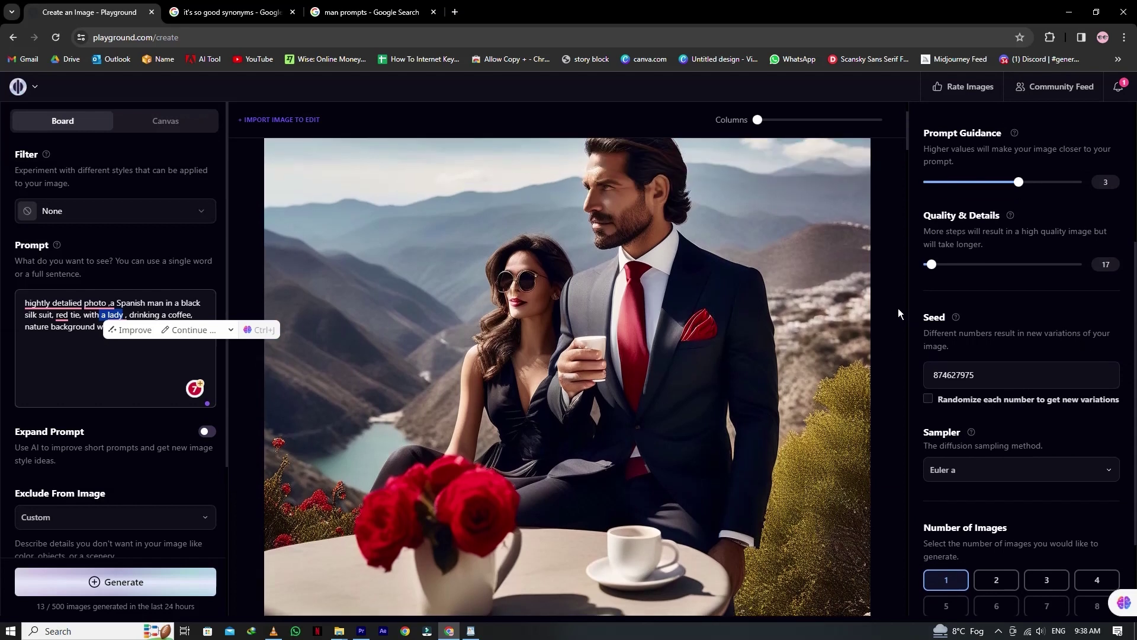
left_click_drag(201, 324, 129, 327)
Generate from the reordered prompt, giving the Spanish man and lady side by side
left_click(147, 583)
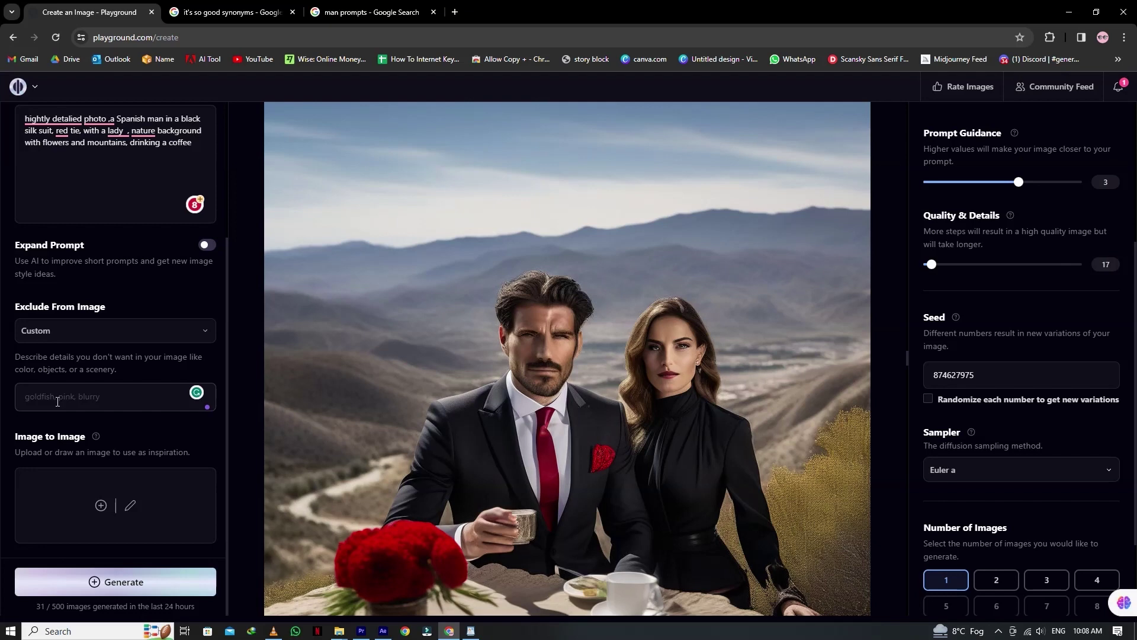
Enter 'lady' in the Exclude From Image field so the man appears alone
type("lady")
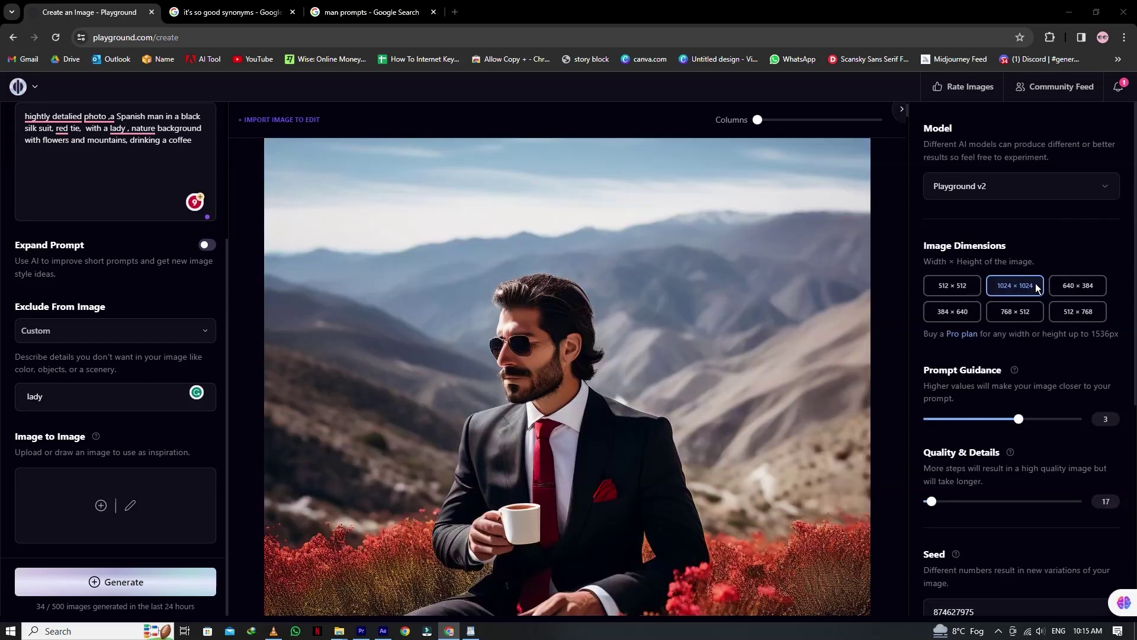
Set image dimensions to 512 × 768, prompt guidance to 5, and quality and details to 150
left_click(1075, 286)
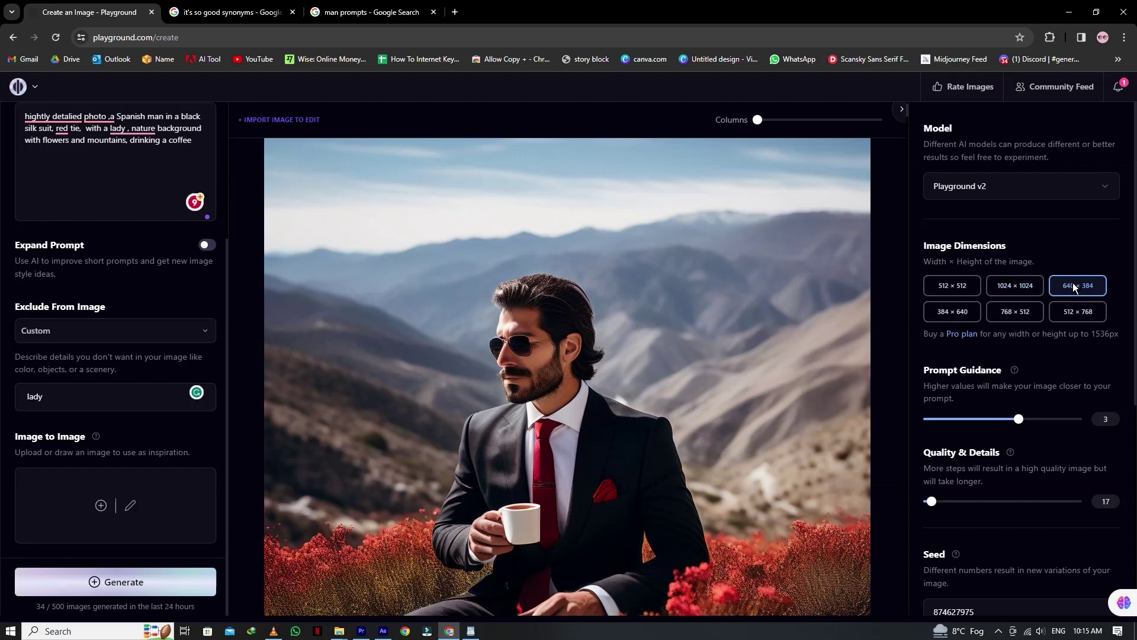
left_click(1075, 312)
left_click_drag(1063, 419, 1083, 420)
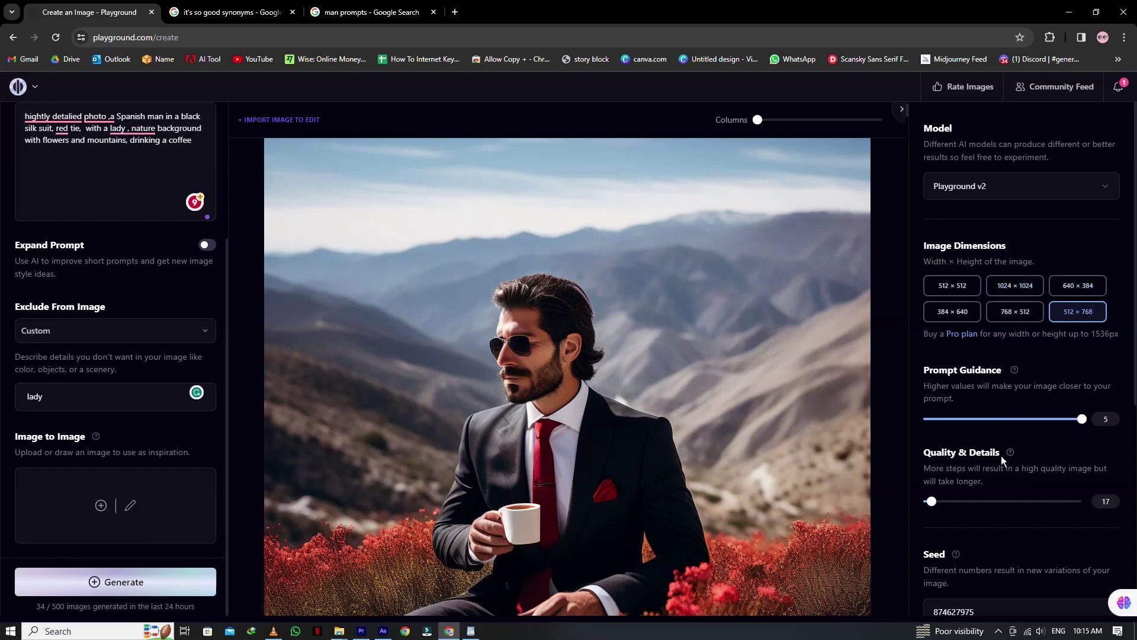
left_click_drag(932, 502, 1091, 503)
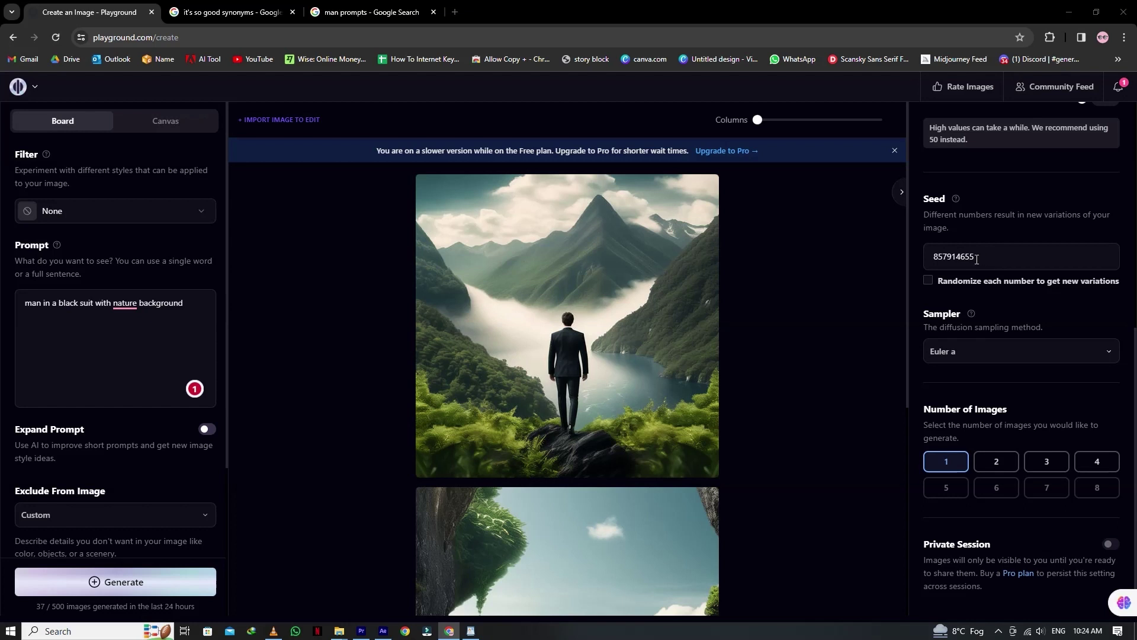
Change the seed to 853914656 by replacing its 7 with a 3
mouse_move(977, 259)
left_mouse_down()
mouse_move(942, 260)
mouse_move(975, 257)
left_mouse_up()
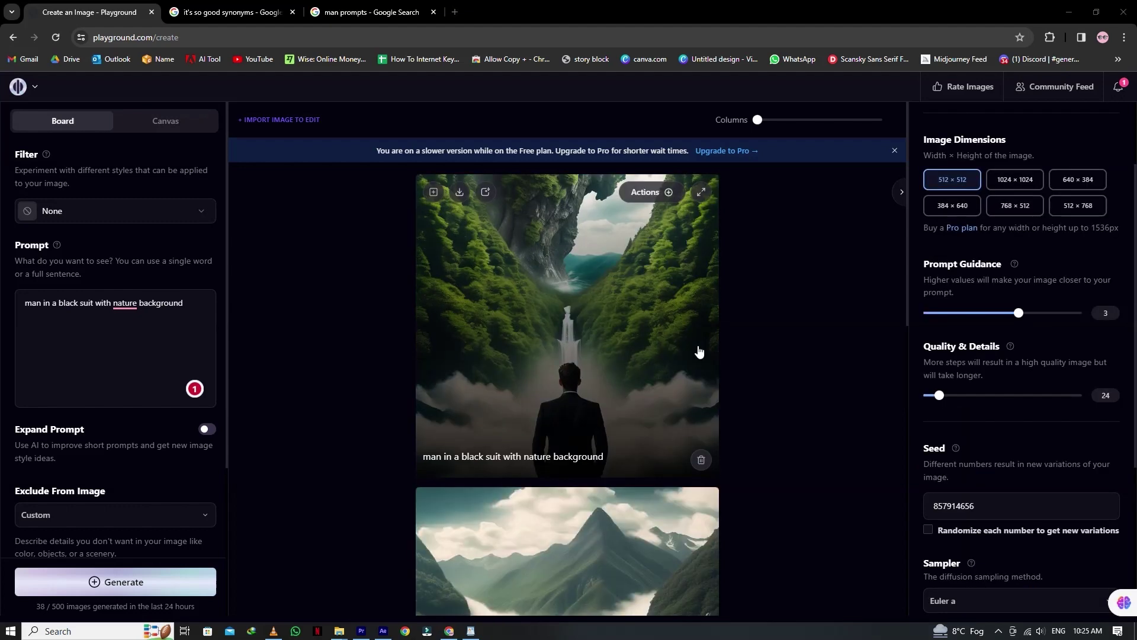
left_click(945, 502)
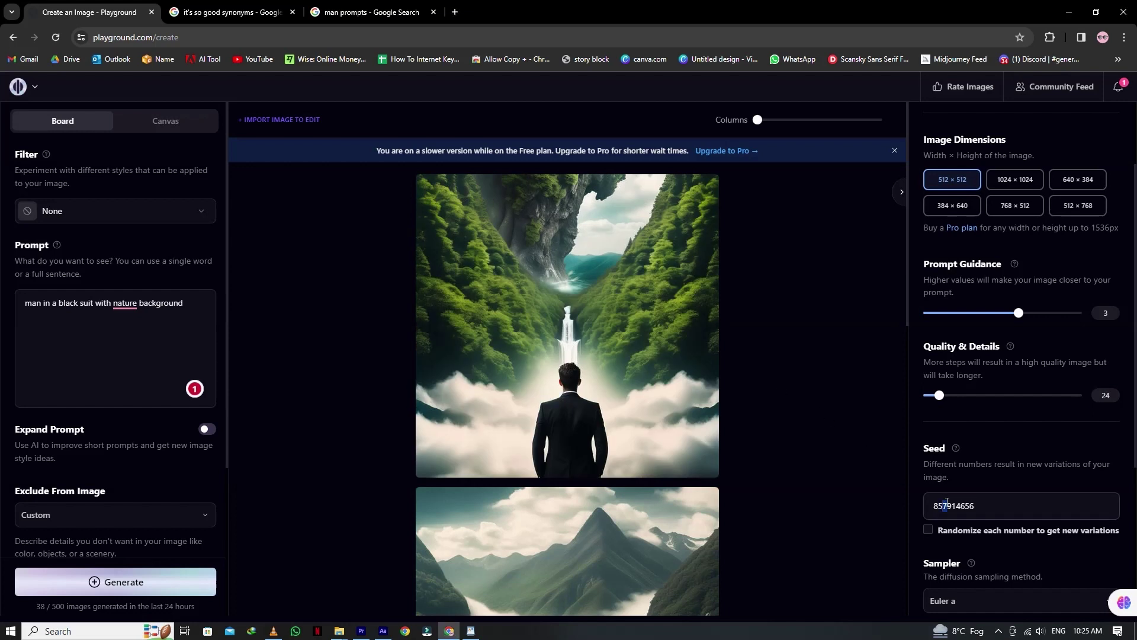
key("BackSpace")
type("3")
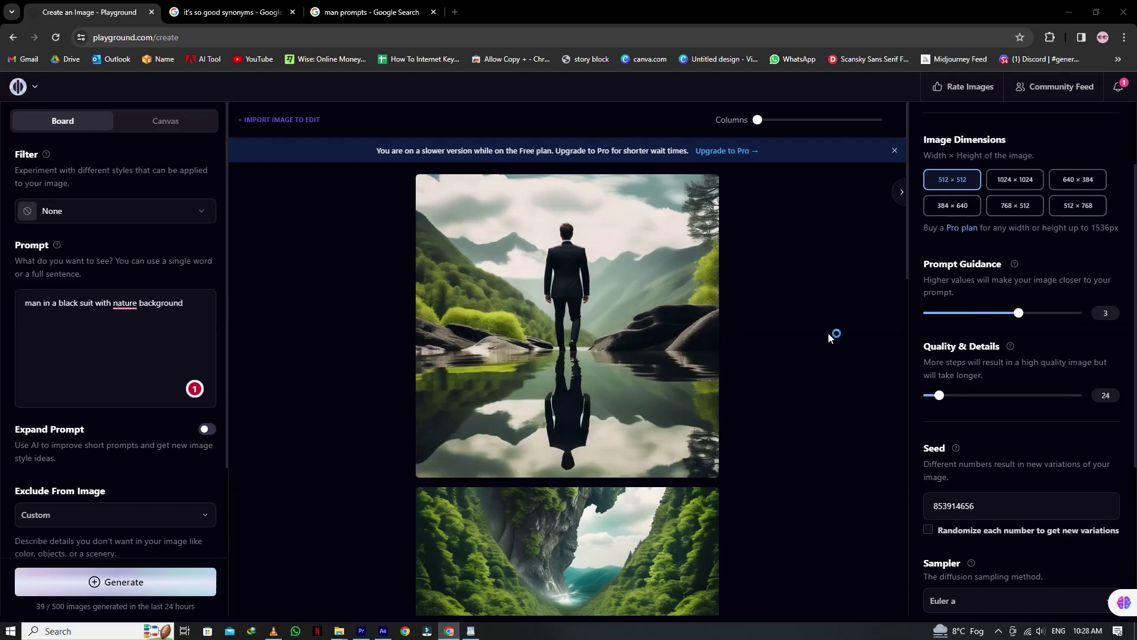
scroll(829, 336, "down", 5)
Set Number of Images to 4 and load the downloaded man PNG as the Image to Image source
scroll(1022, 442, "down", 4)
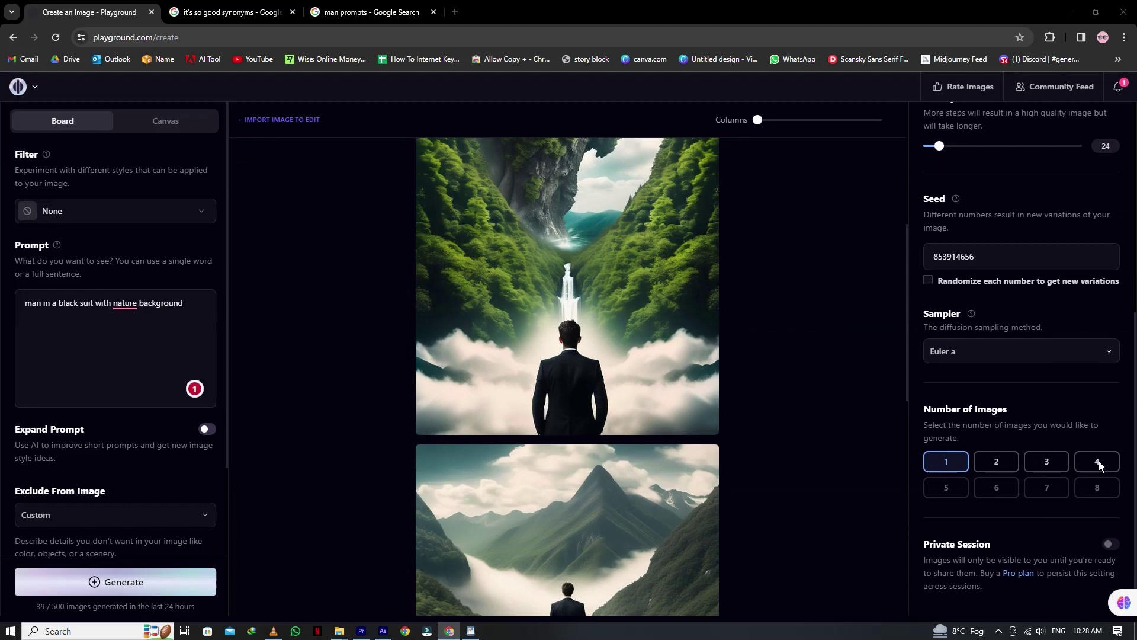
left_click(1100, 464)
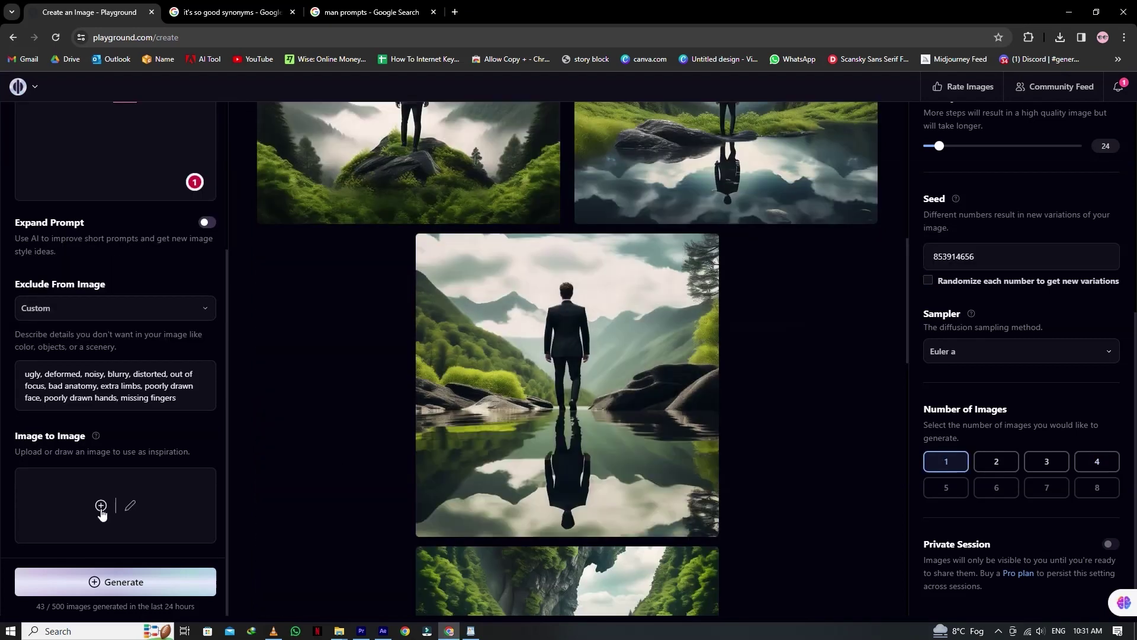
left_click_drag(984, 106, 84, 510)
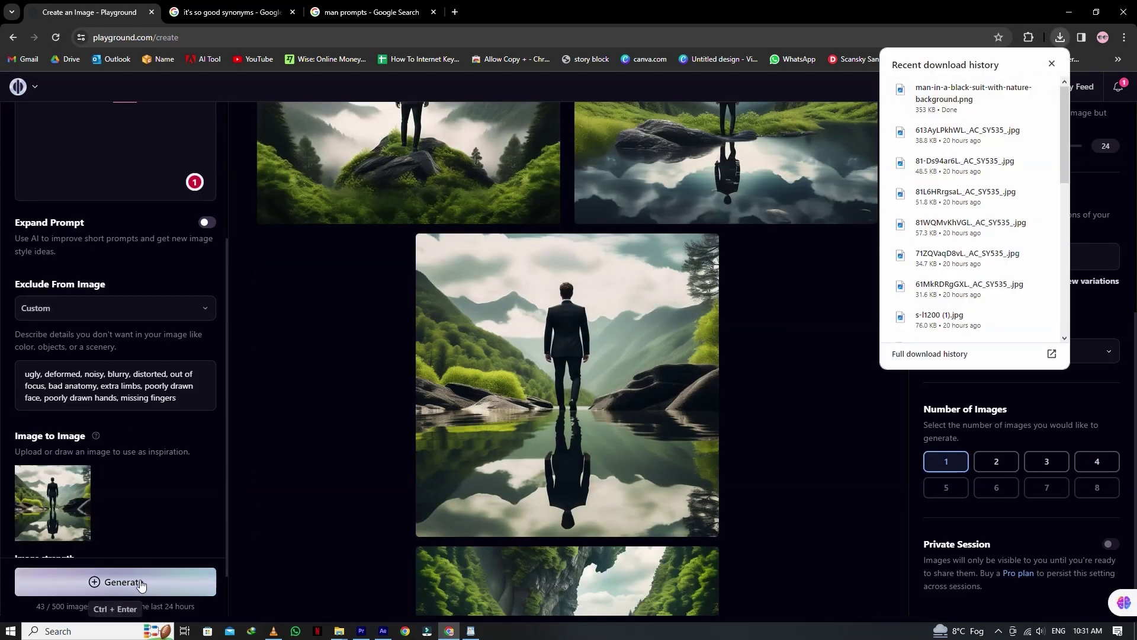
Generate new images of the man from the reflection image at strength 30 and review them
left_click(133, 584)
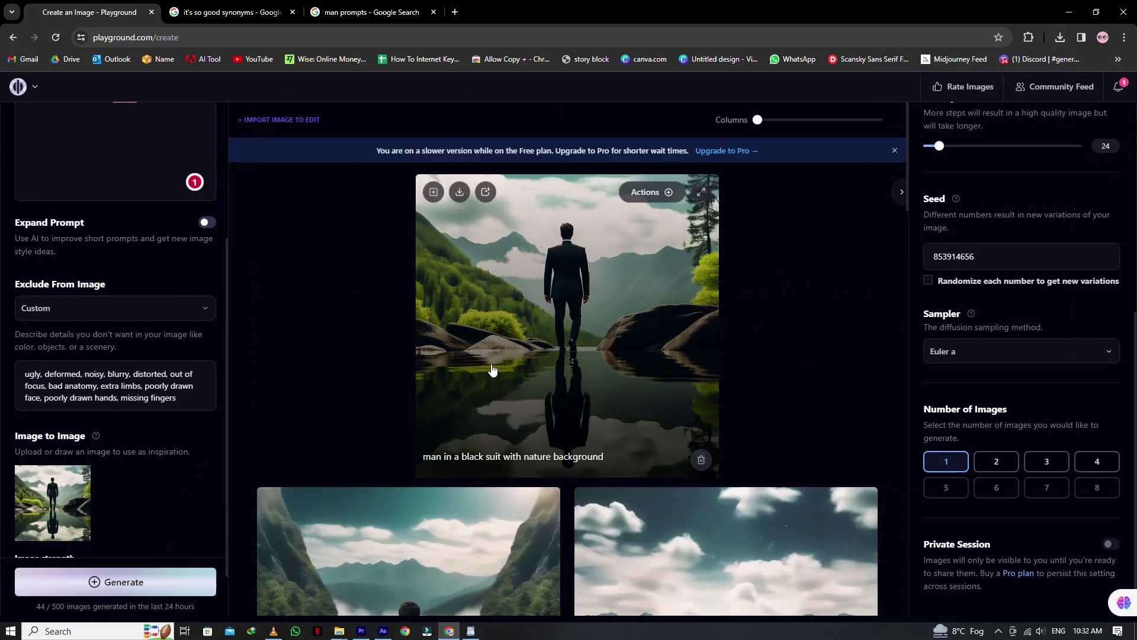
mouse_move(571, 308)
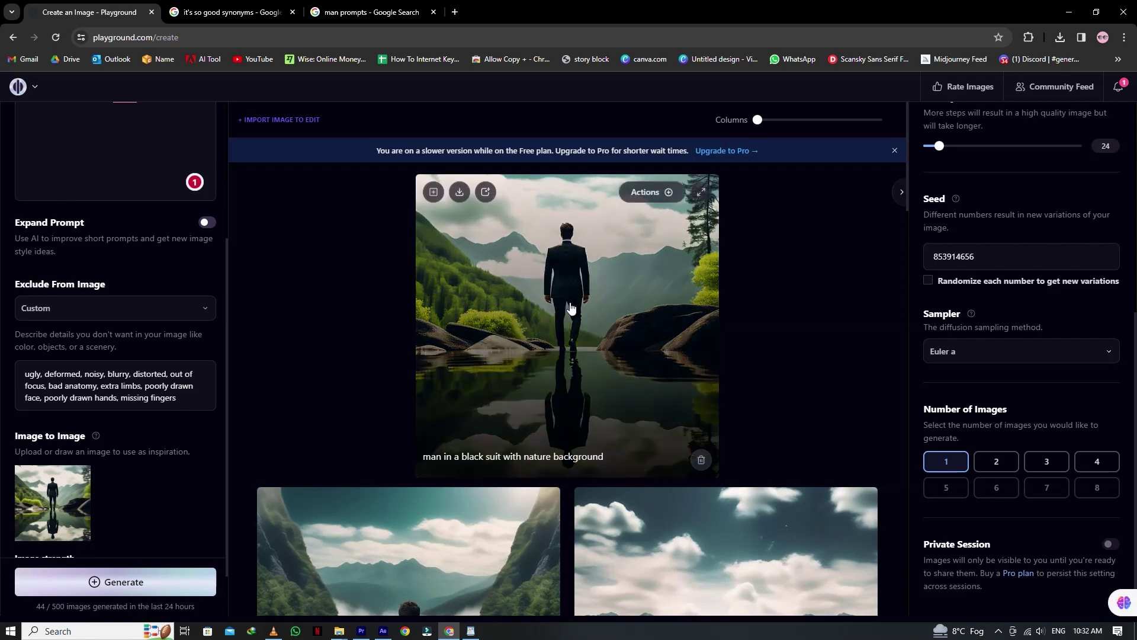
scroll(1057, 173, "up", 3)
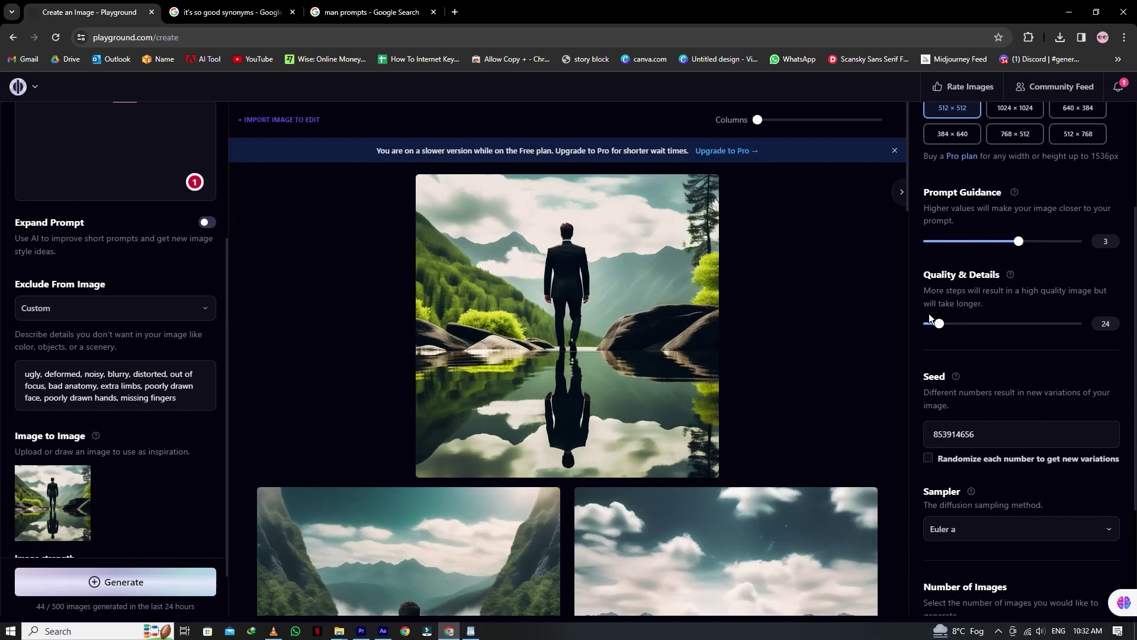
mouse_move(655, 370)
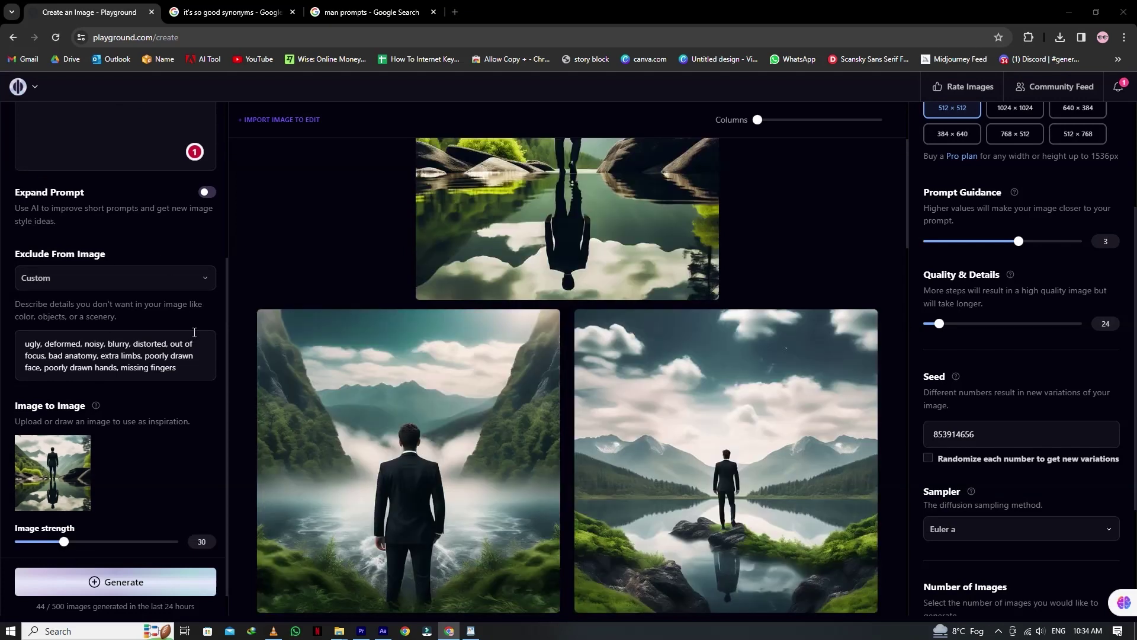
scroll(195, 334, "up", 4)
Apply the Watercolor filter from the style filter gallery
left_click(145, 216)
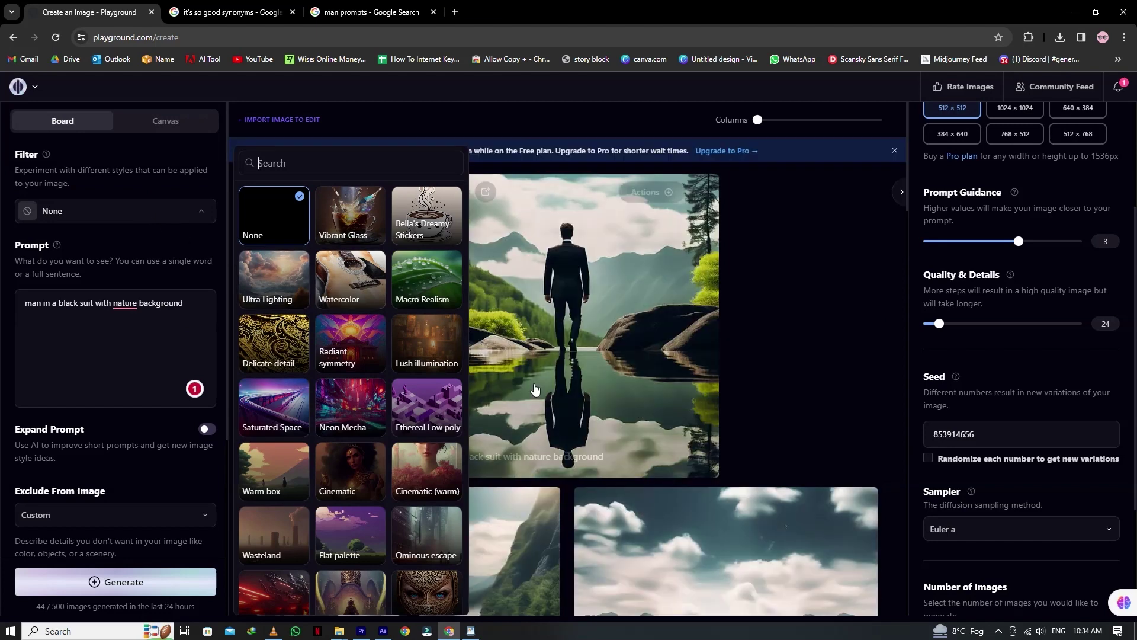
left_click(347, 285)
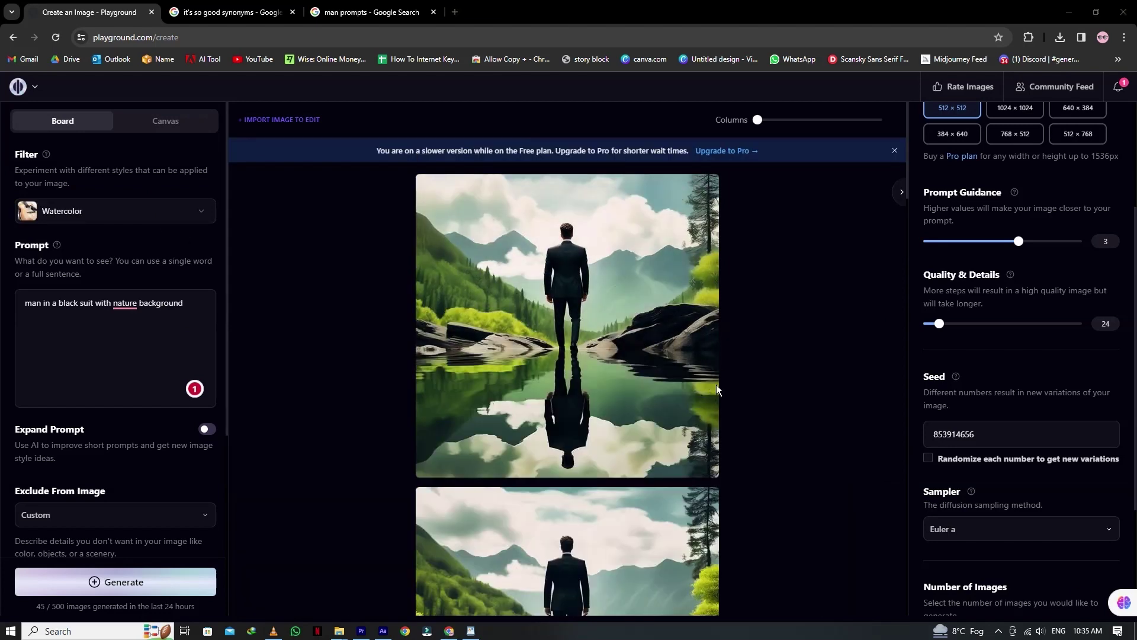
mouse_move(541, 254)
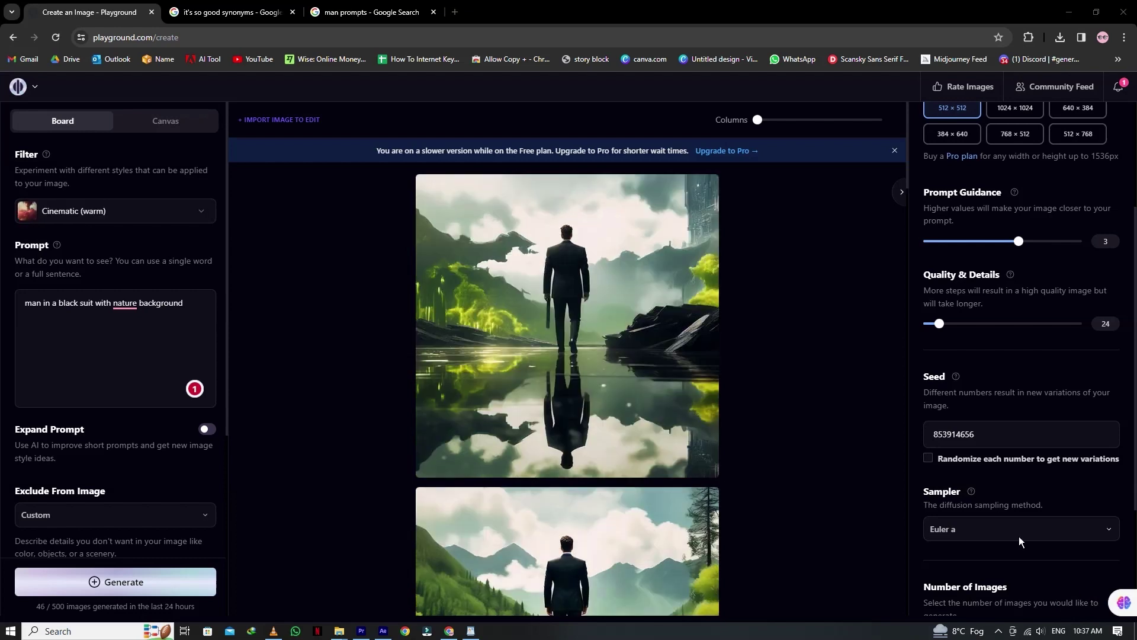
mouse_move(537, 307)
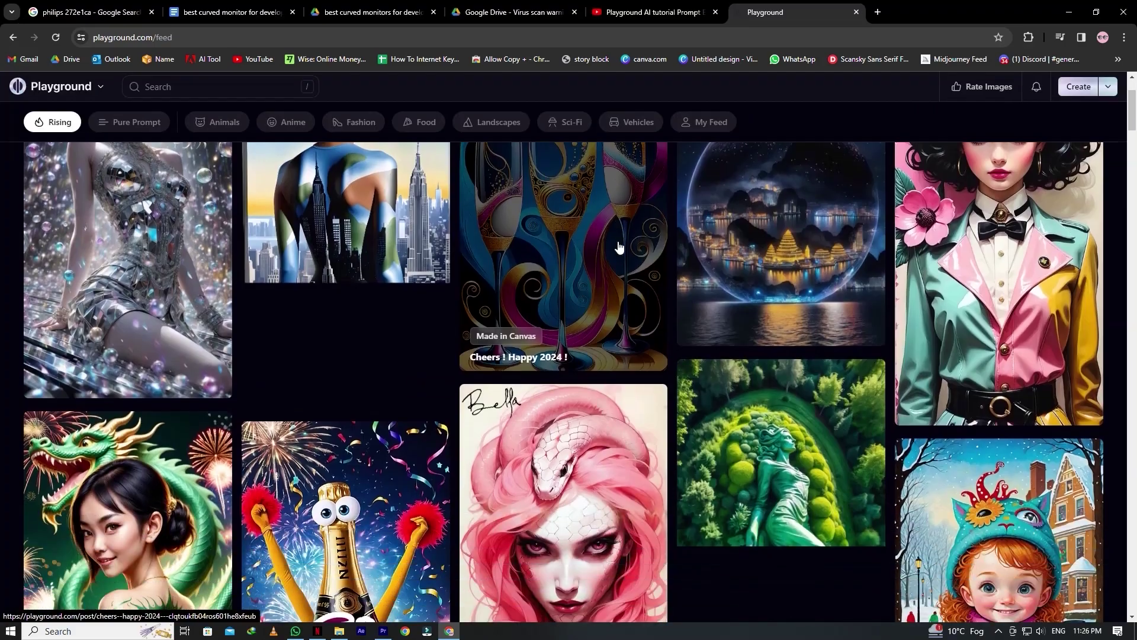
scroll(619, 245, "down", 5)
scroll(619, 246, "down", 4)
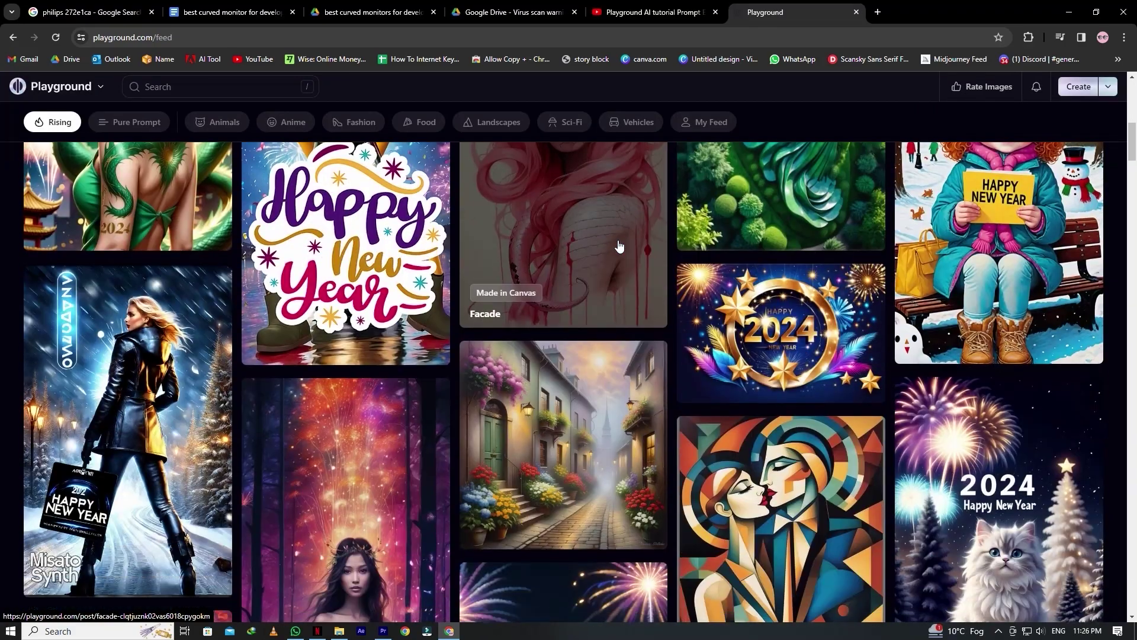
scroll(619, 245, "down", 2)
scroll(619, 245, "down", 2)
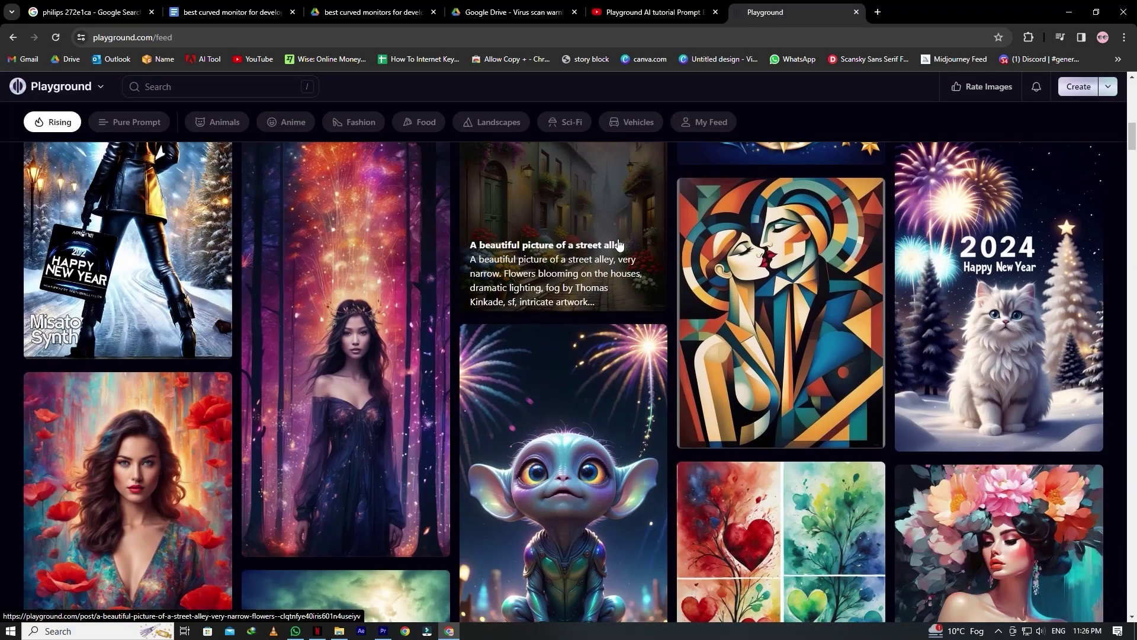
scroll(619, 245, "down", 3)
scroll(619, 245, "down", 3)
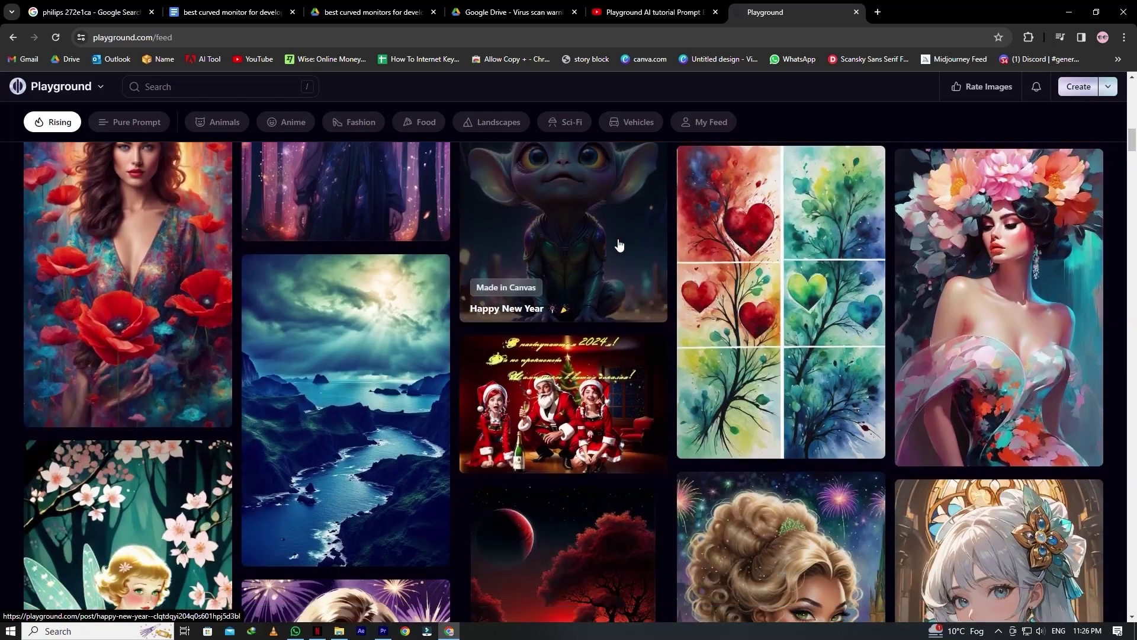
scroll(619, 244, "down", 3)
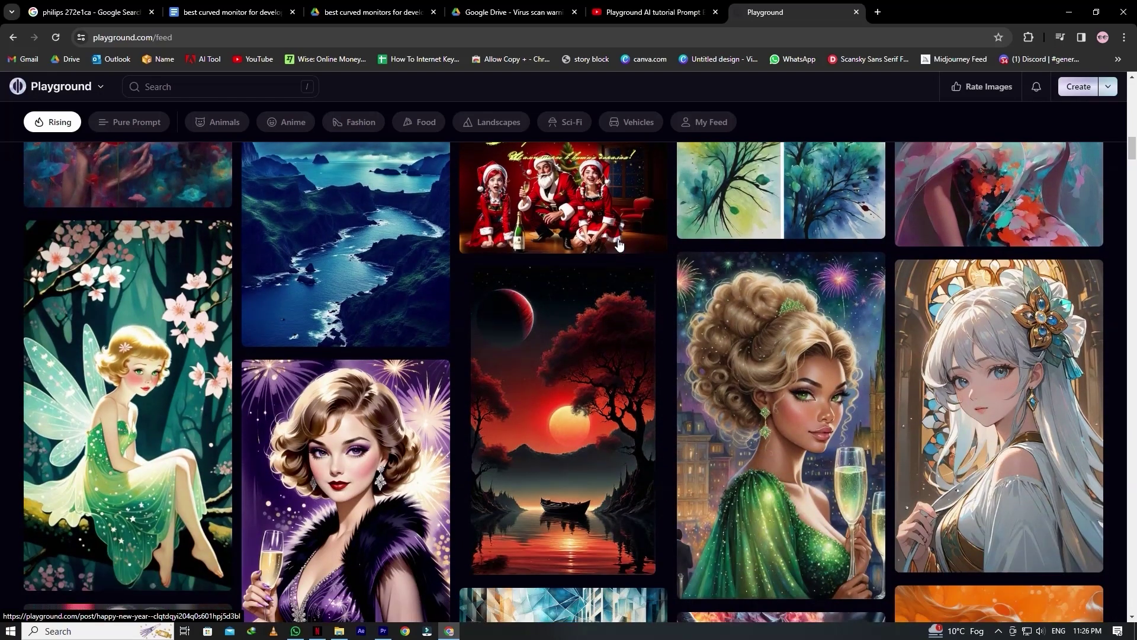
scroll(619, 244, "down", 4)
scroll(619, 245, "down", 3)
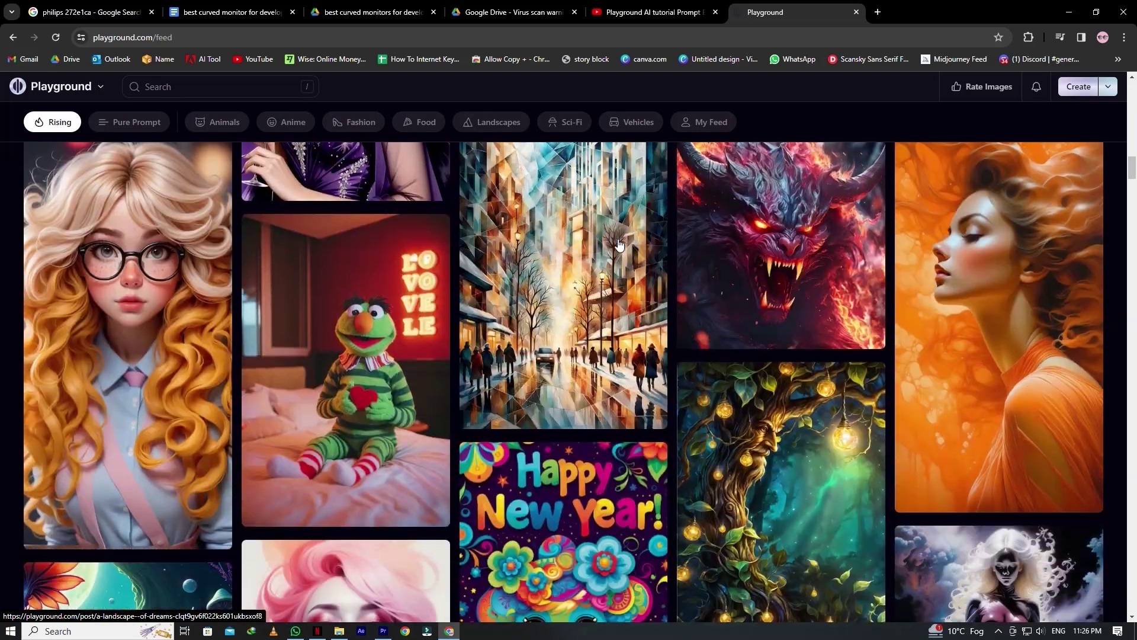
scroll(619, 245, "down", 10)
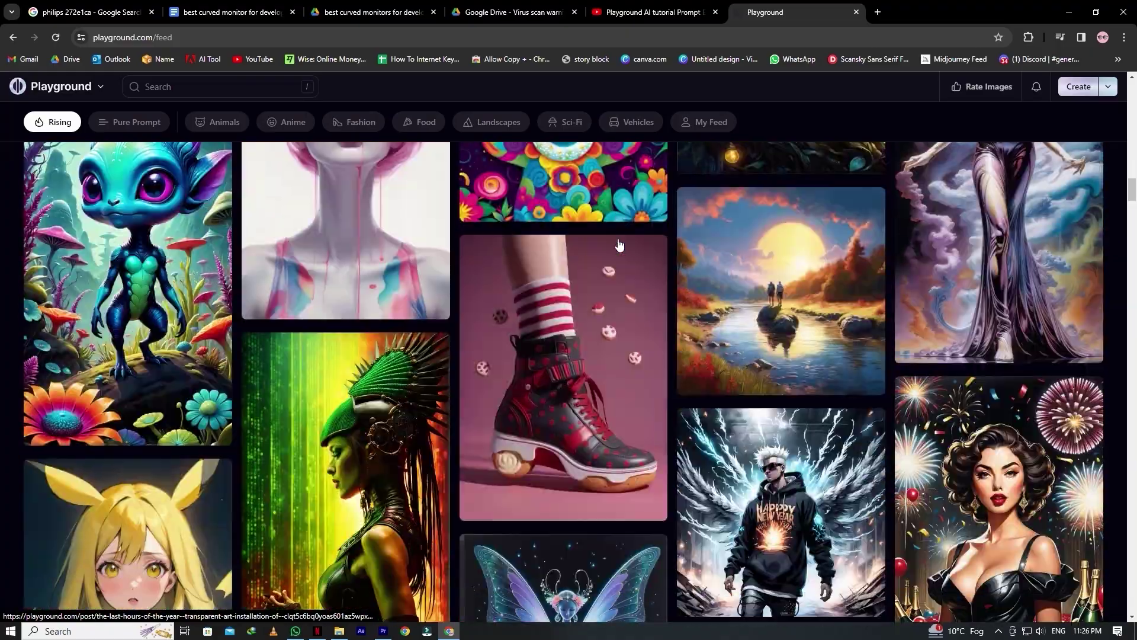
scroll(619, 244, "down", 2)
scroll(620, 244, "up", 9)
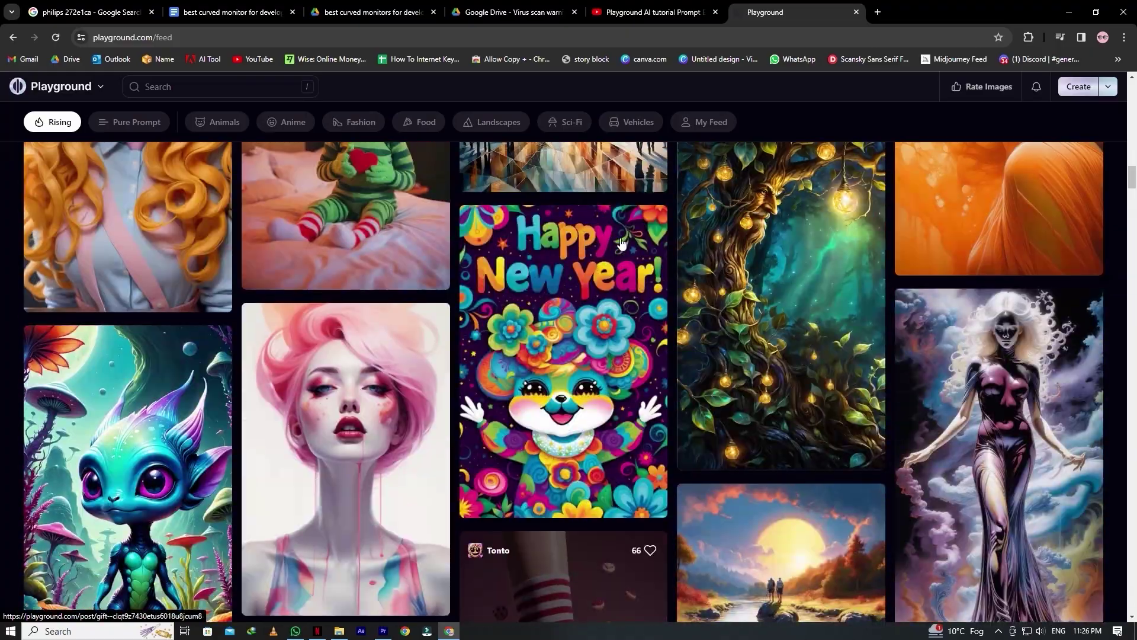
scroll(621, 243, "down", 6)
scroll(621, 243, "down", 18)
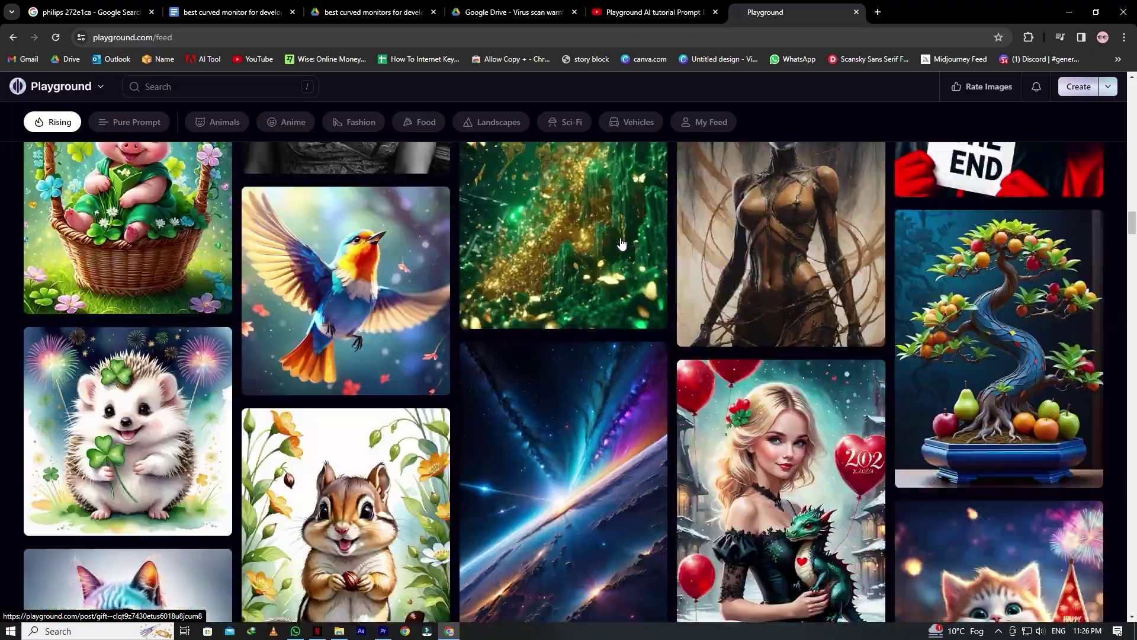
scroll(622, 243, "down", 18)
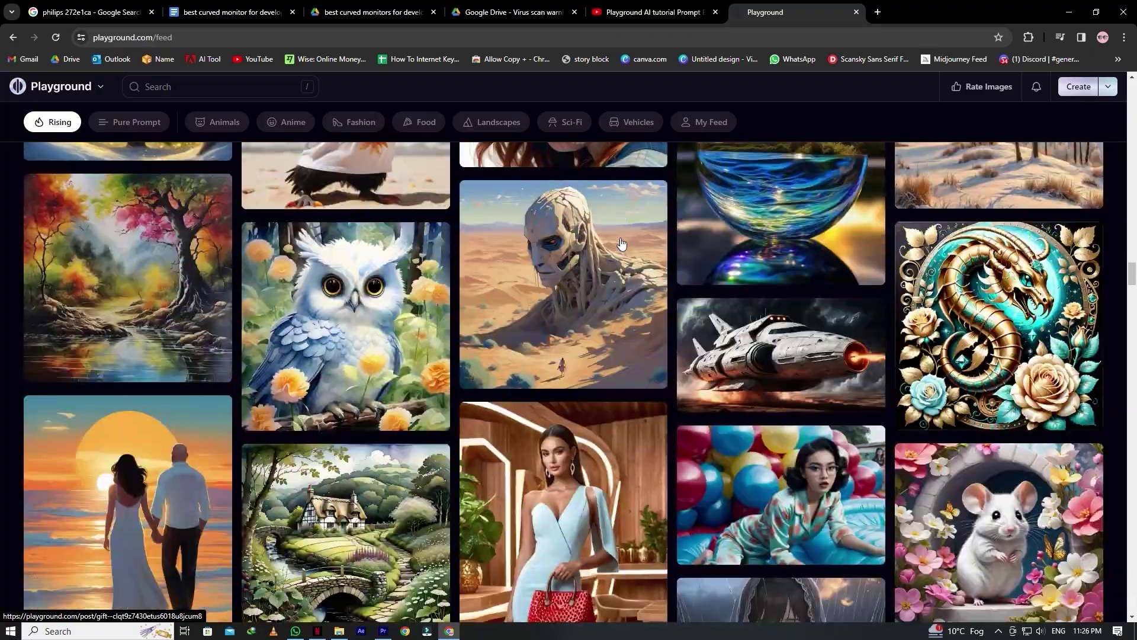
scroll(622, 243, "down", 18)
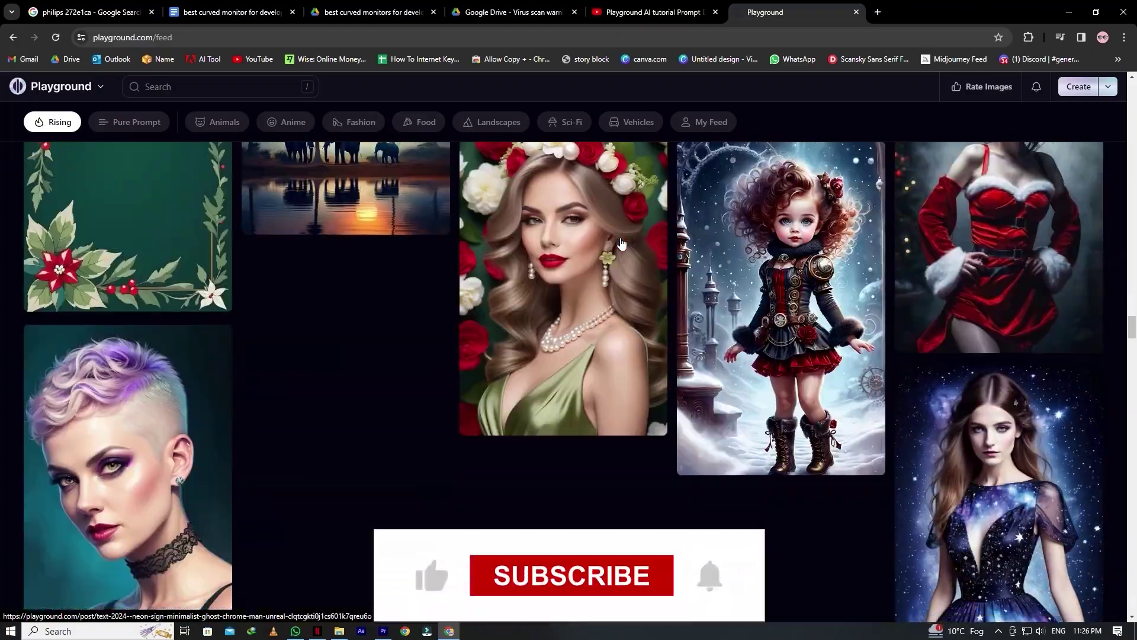
scroll(622, 243, "down", 10)
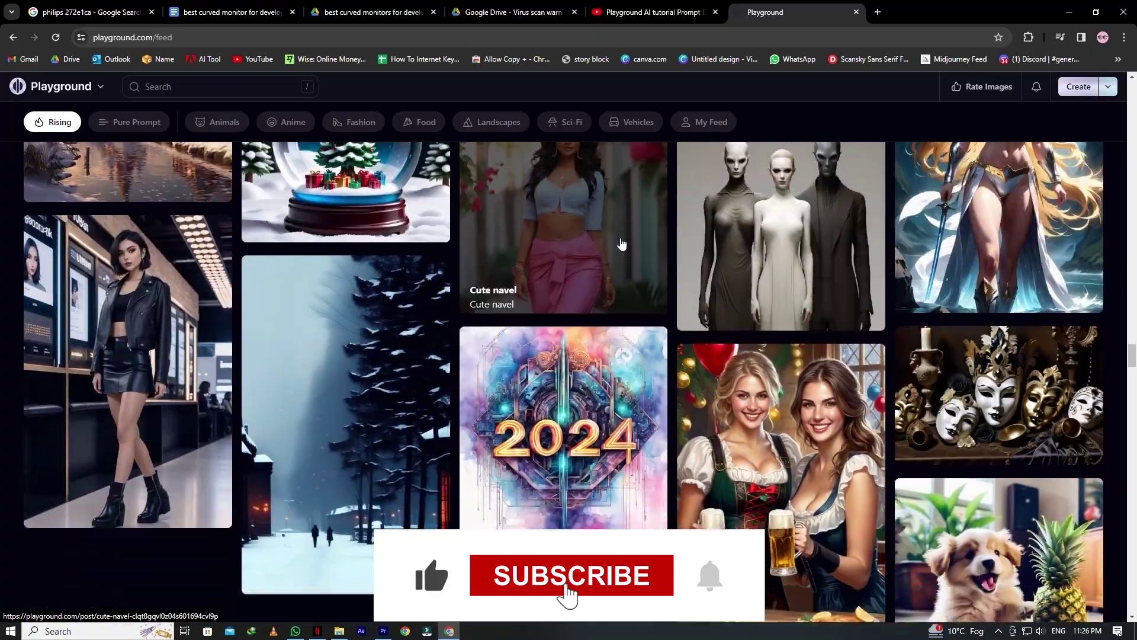
scroll(622, 243, "down", 18)
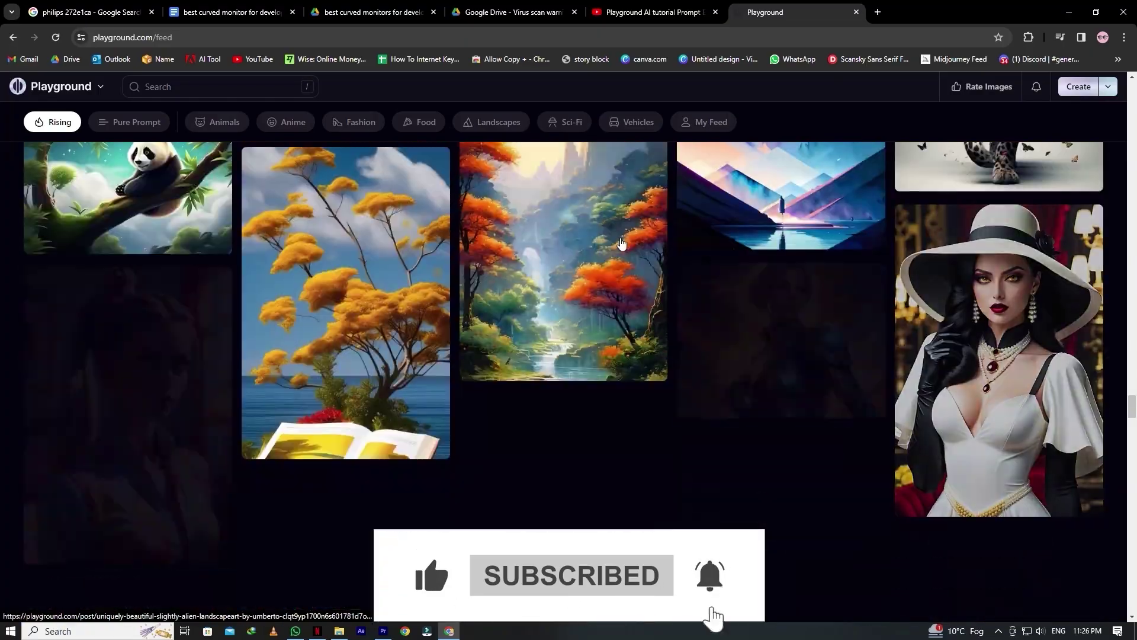
scroll(622, 243, "down", 18)
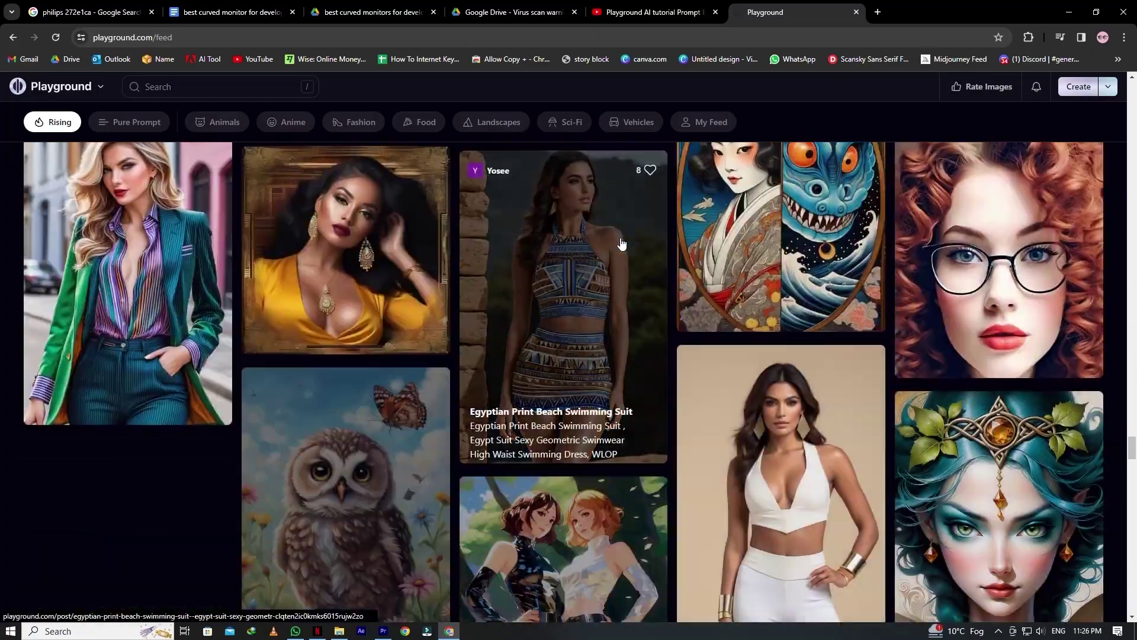